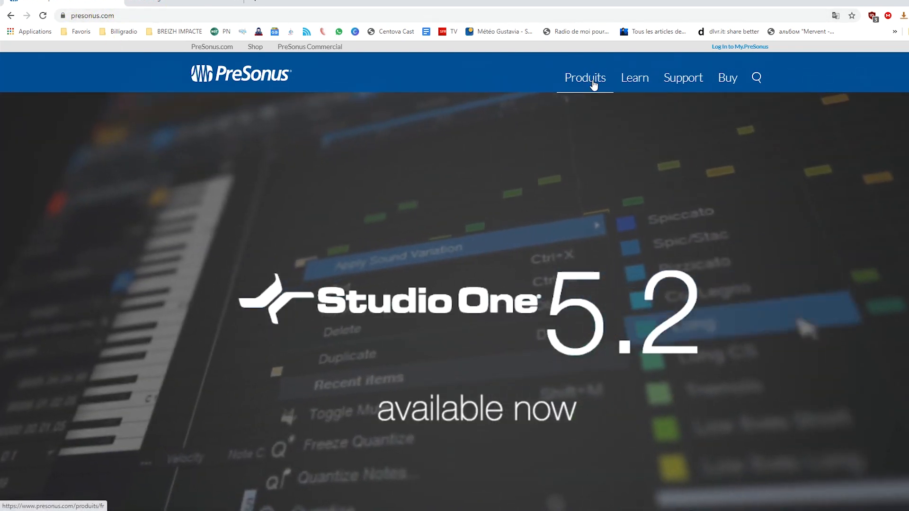
# Open the Studio One product page on the PreSonus website and look over its presentation.
pyautogui.moveTo(594, 84)
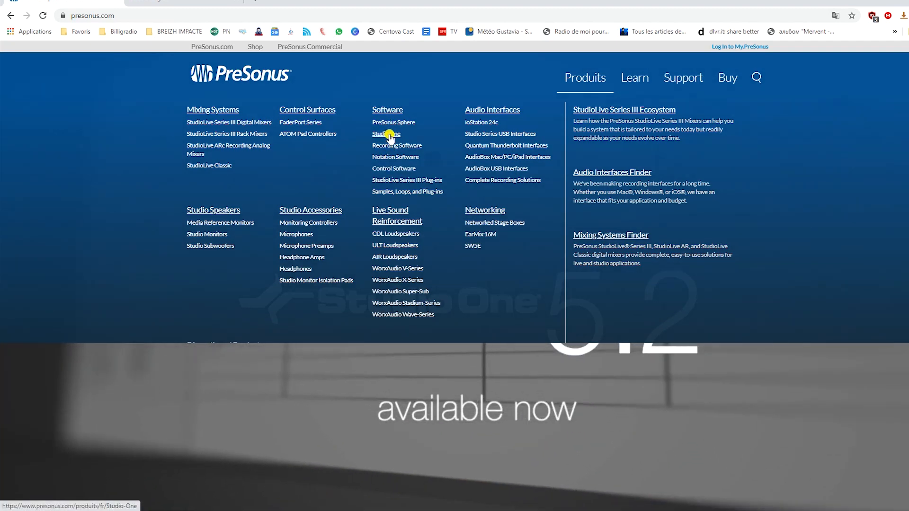
pyautogui.click(390, 135)
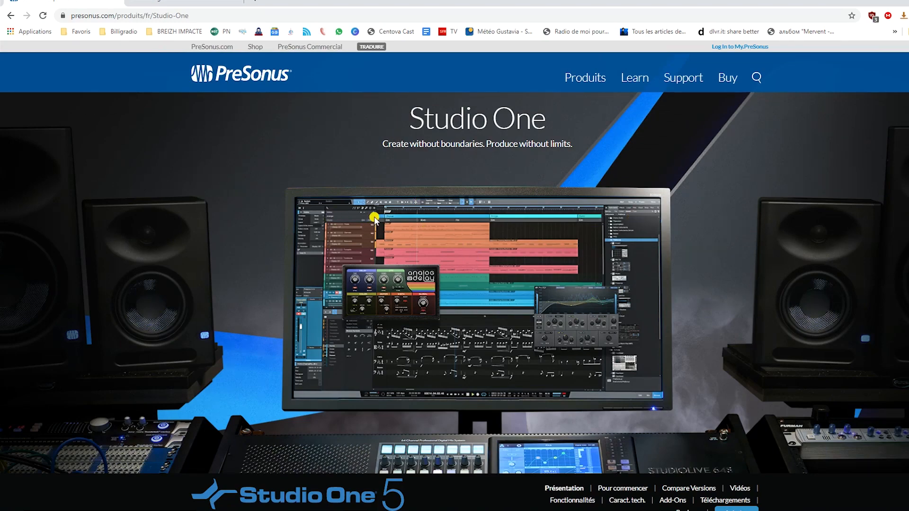
pyautogui.scroll(-4, 384, 237)
pyautogui.scroll(3, 390, 247)
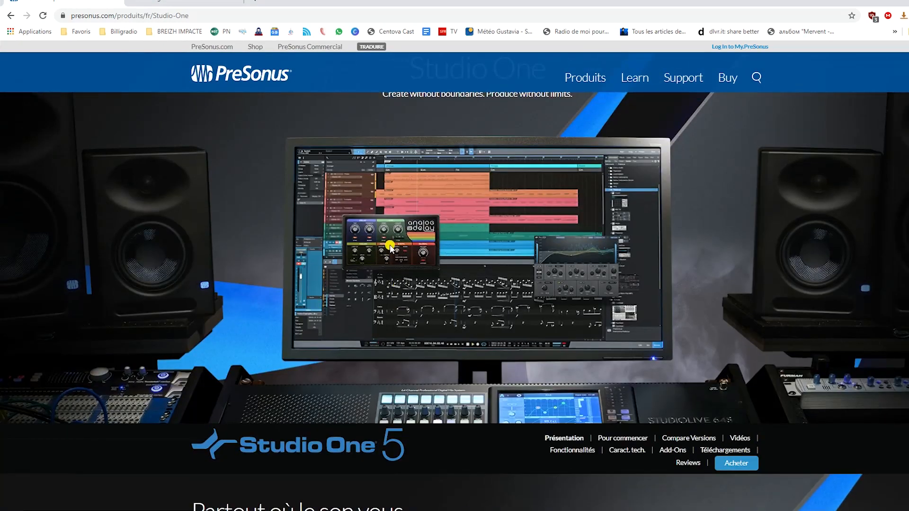
pyautogui.scroll(-1, 479, 250)
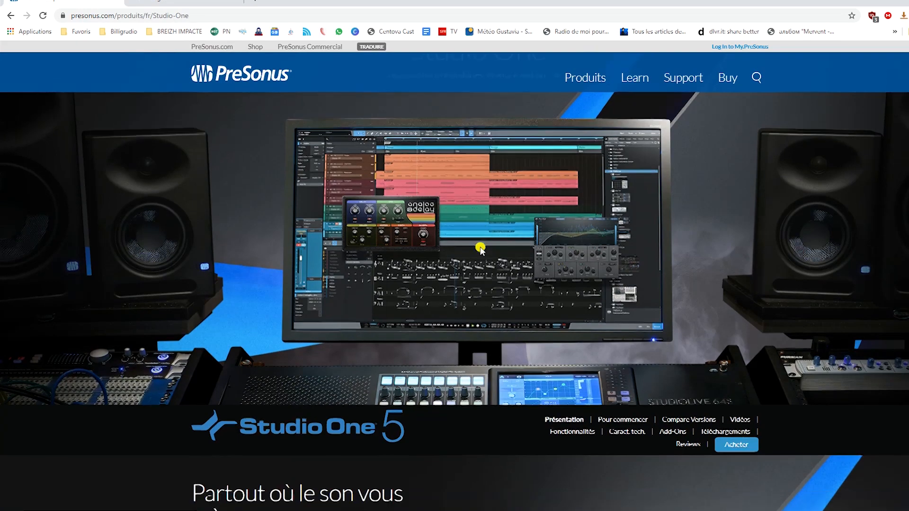
pyautogui.scroll(-3, 480, 249)
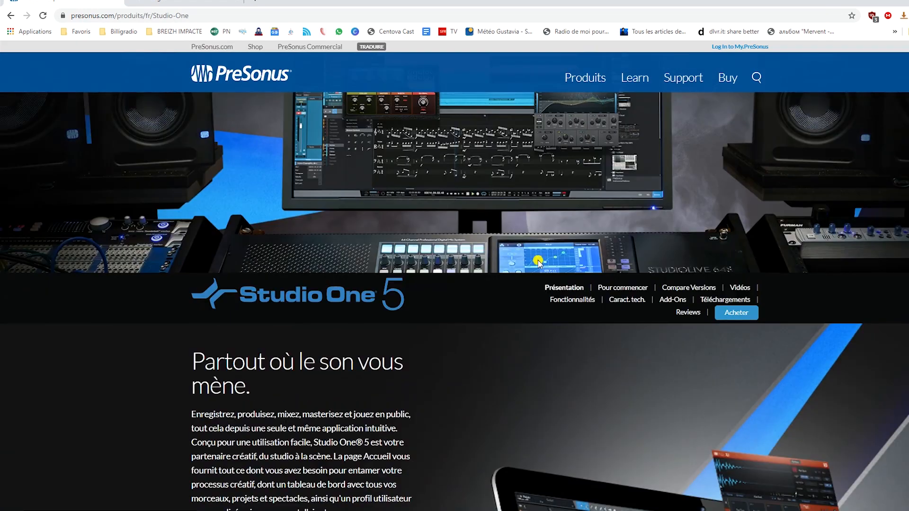
# Open the Studio One shop page and browse the offered editions, including Studio One 5 Prime.
pyautogui.click(736, 313)
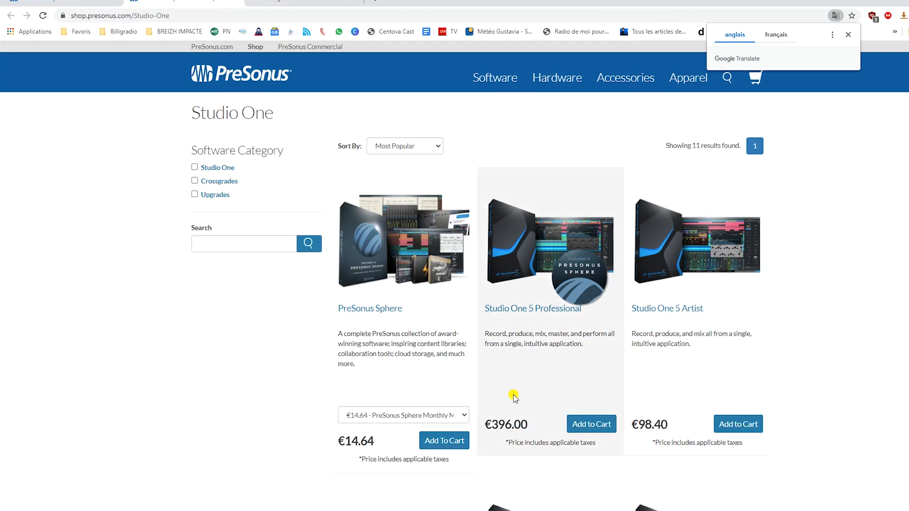
pyautogui.scroll(-4, 515, 398)
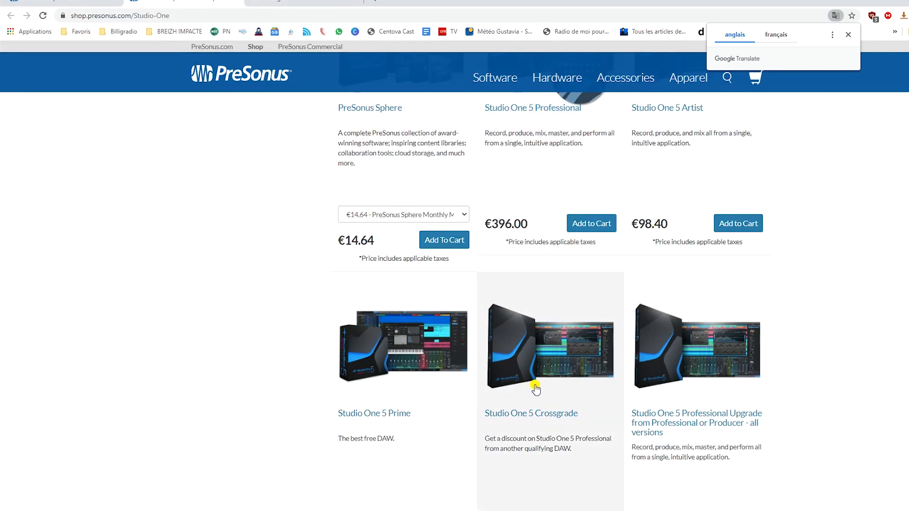
pyautogui.scroll(-2, 530, 388)
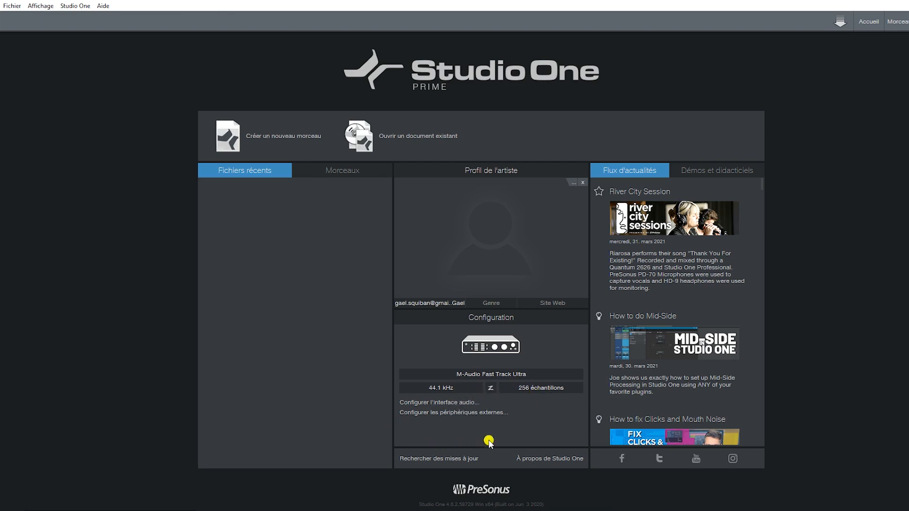
# Switch to Studio One Prime, review the audio device configuration and close the options without changes.
pyautogui.click(442, 403)
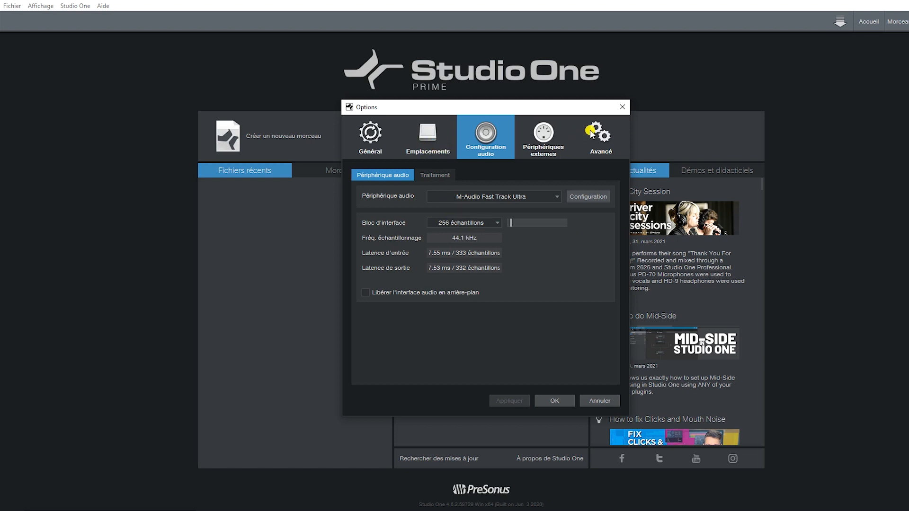
pyautogui.click(623, 107)
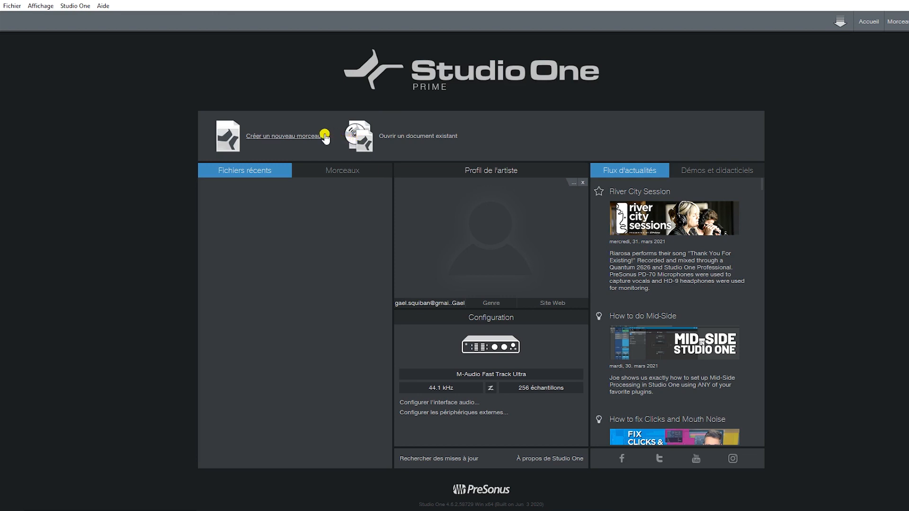
# Create a new empty song at 44.1 kHz and 24 Bit, keeping the time base on Secondes.
pyautogui.click(306, 138)
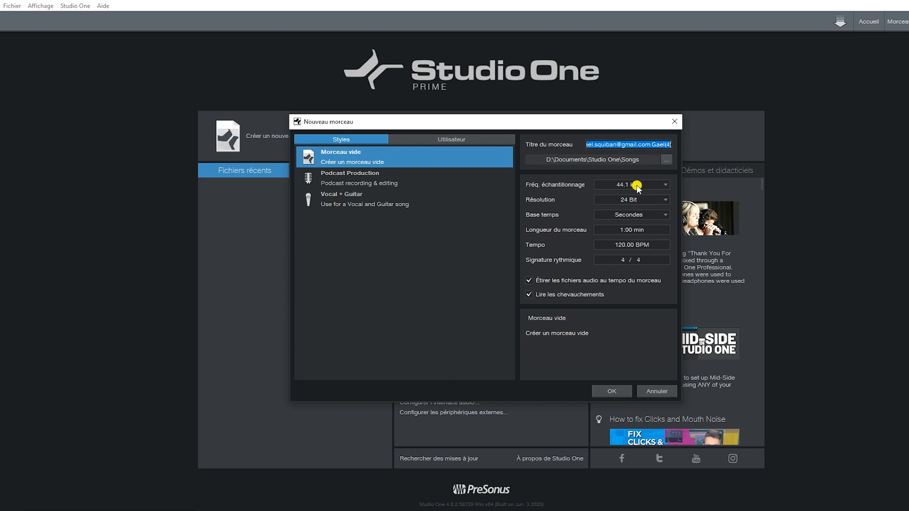
pyautogui.click(608, 219)
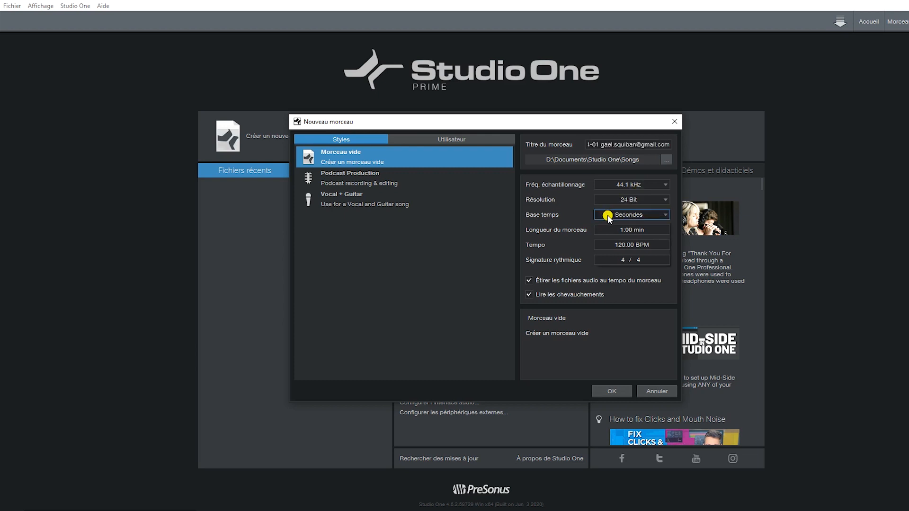
pyautogui.click(651, 216)
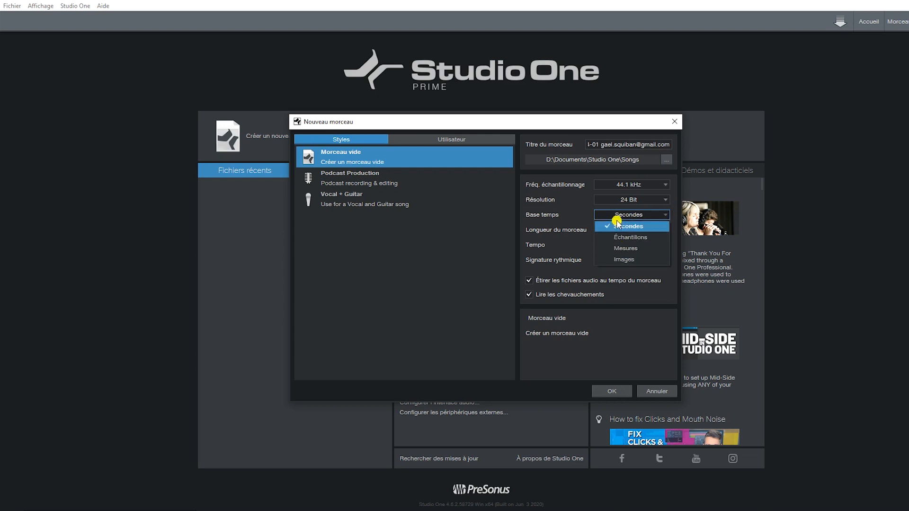
pyautogui.click(558, 218)
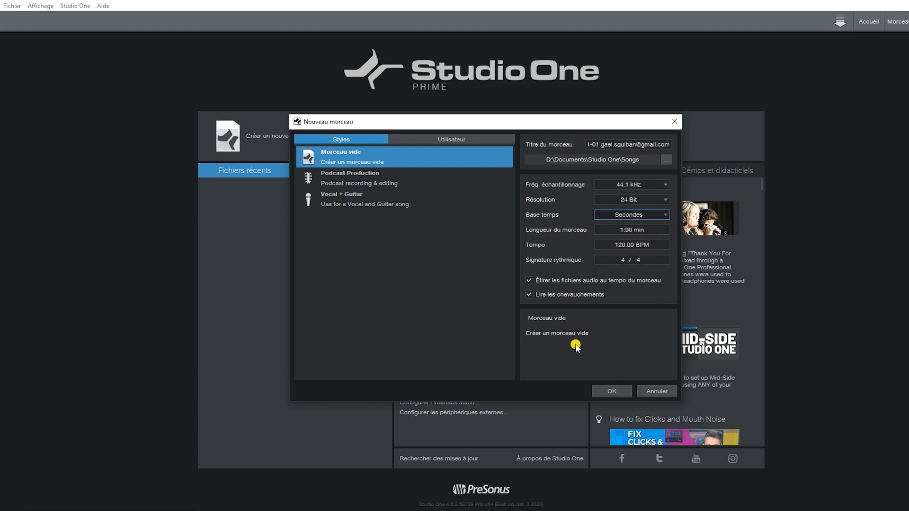
pyautogui.click(607, 392)
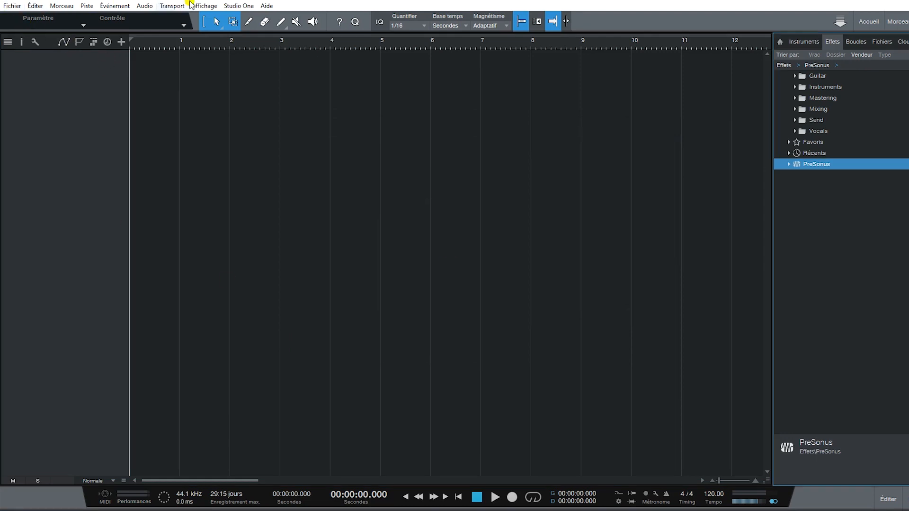
# Import bed_01_Spread(Galo).mp3, bed_composit_01.mp3 and bed01(10s).mp3 from the beds folder into the song.
pyautogui.click(12, 6)
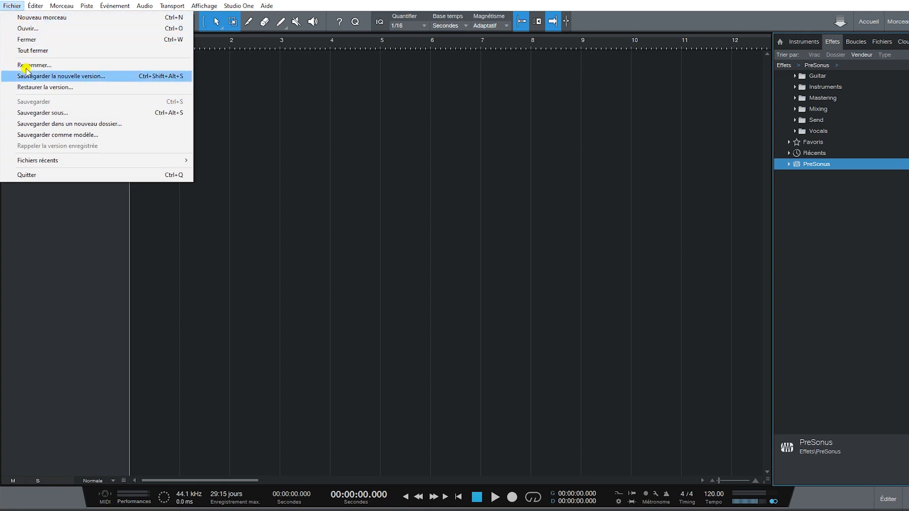
pyautogui.moveTo(33, 6)
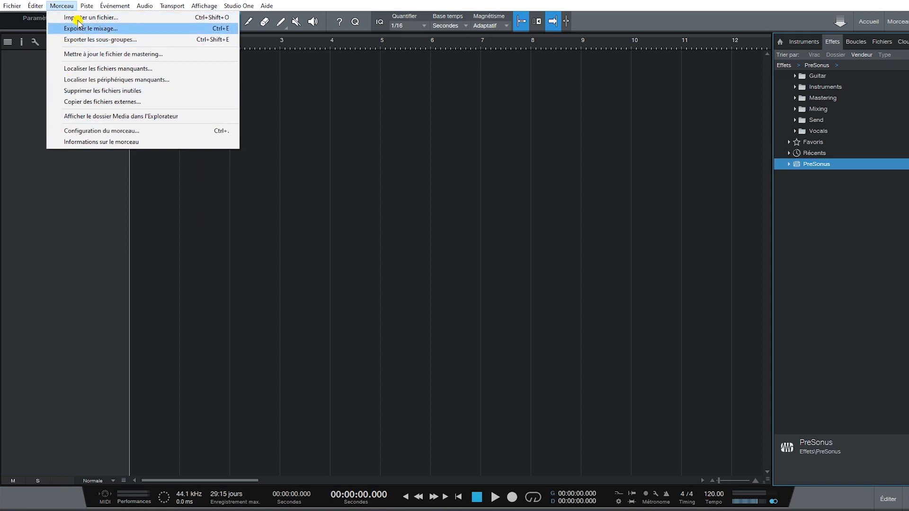
pyautogui.click(89, 19)
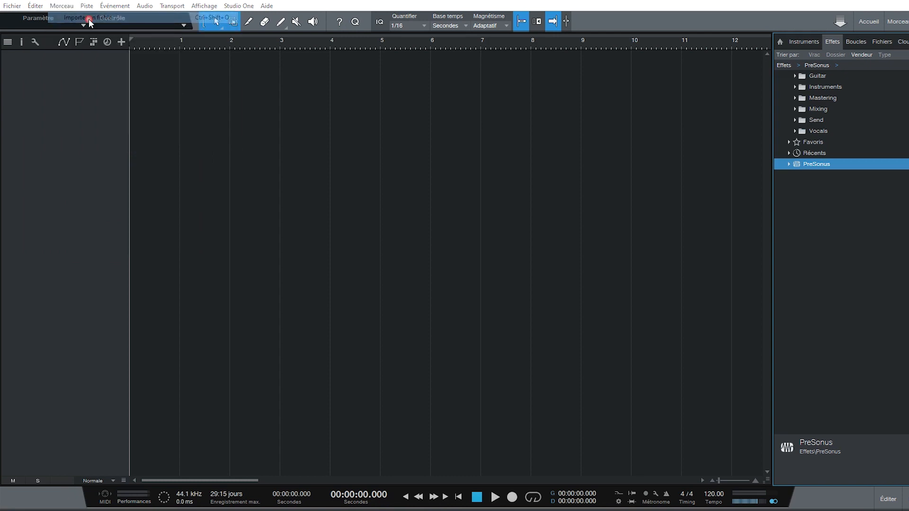
pyautogui.click(122, 86)
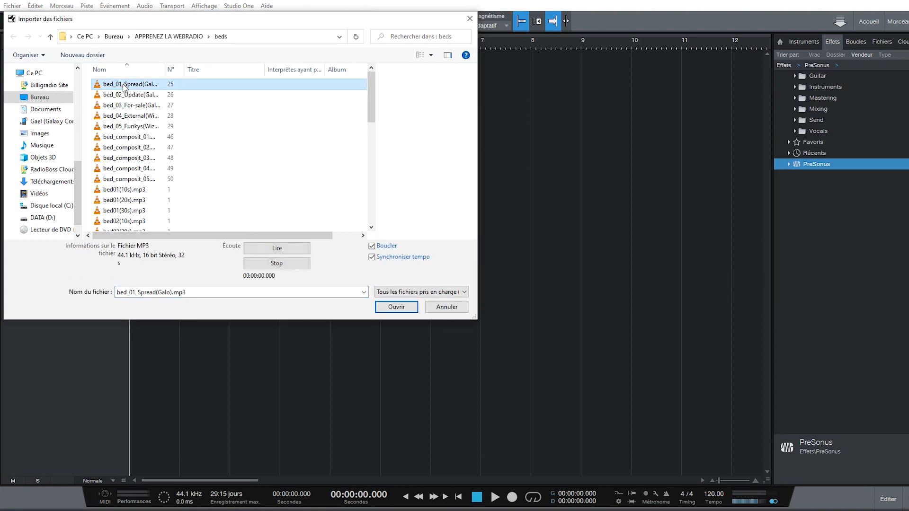
pyautogui.keyDown('ctrl'); pyautogui.click(129, 137); pyautogui.keyUp('ctrl')
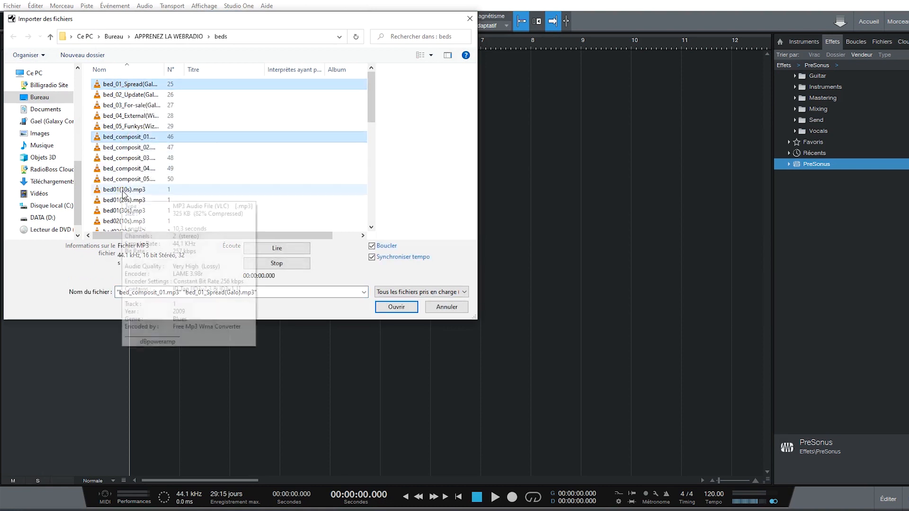
pyautogui.keyDown('ctrl'); pyautogui.click(122, 190); pyautogui.keyUp('ctrl')
pyautogui.click(403, 306)
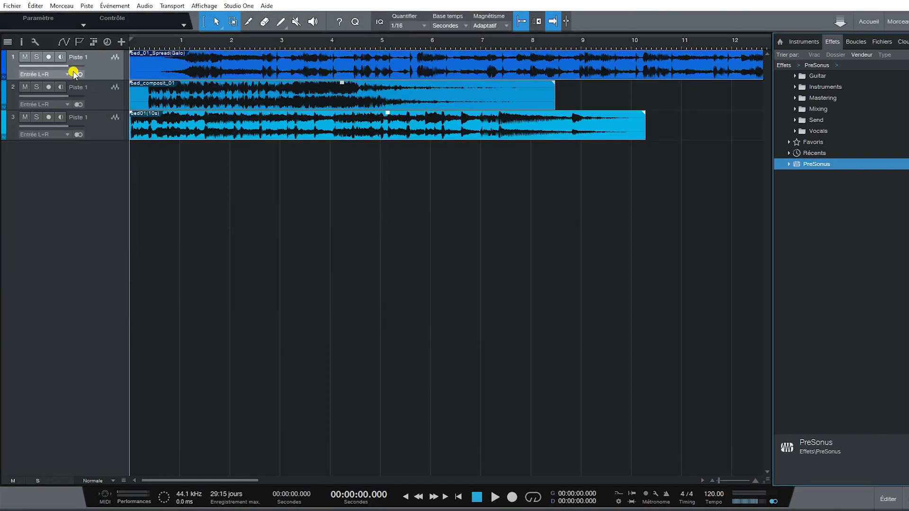
# Add one mono audio track named Voix with input Entrée L and output Main.
pyautogui.click(65, 6)
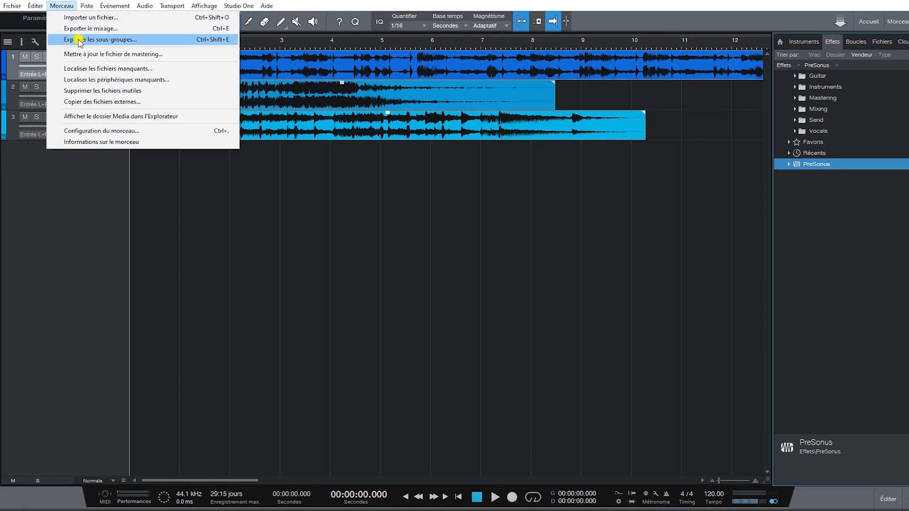
pyautogui.moveTo(86, 4)
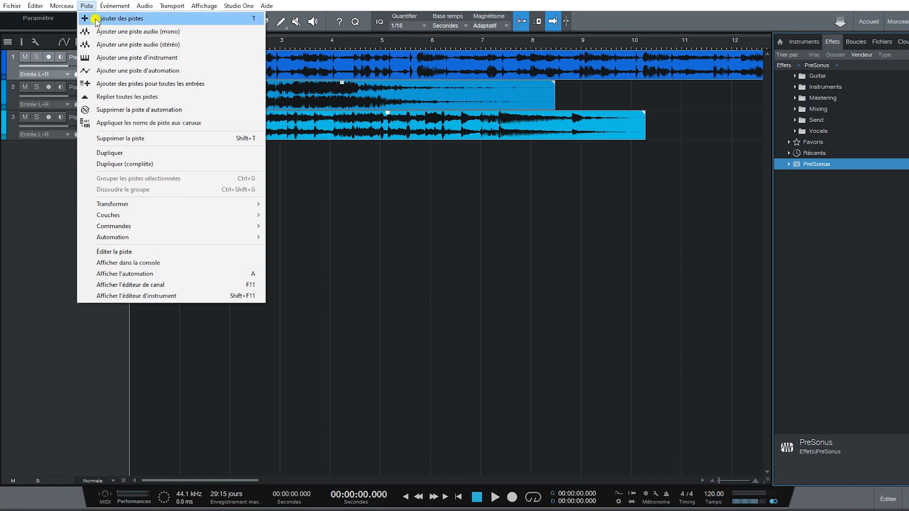
pyautogui.click(98, 19)
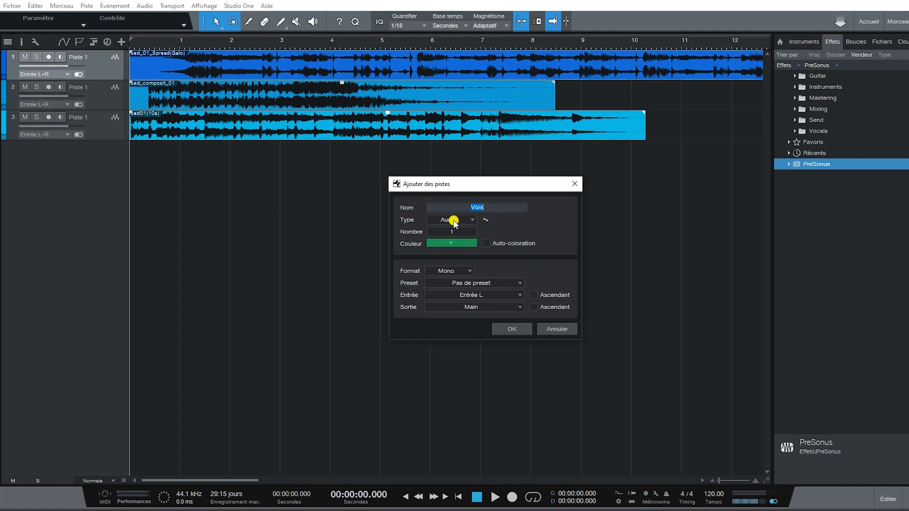
pyautogui.click(454, 221)
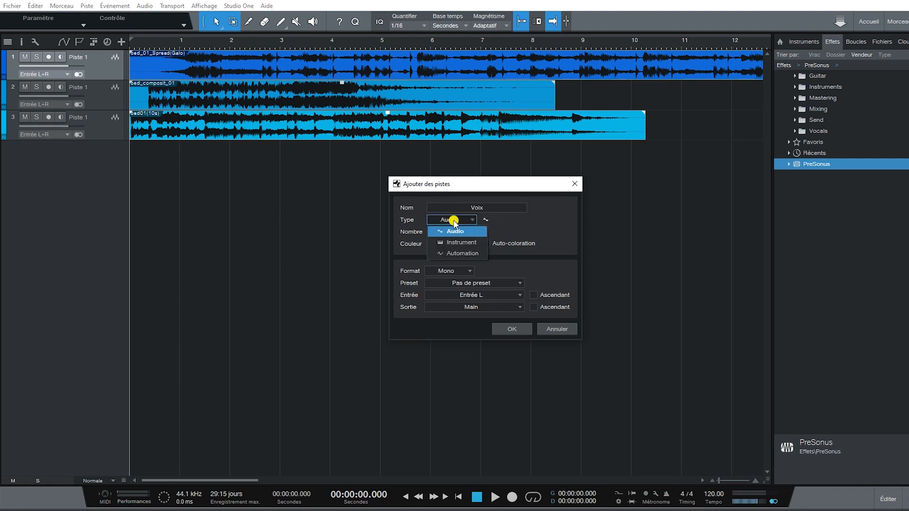
pyautogui.click(453, 223)
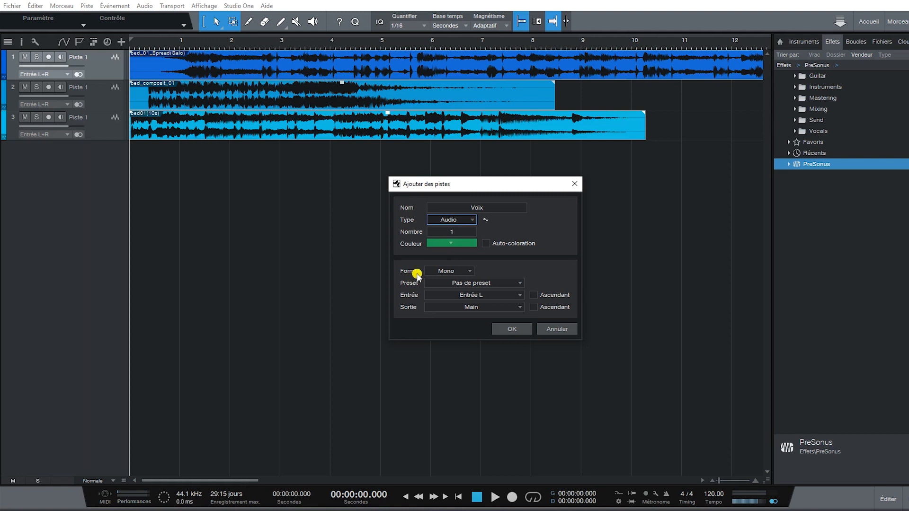
pyautogui.click(448, 271)
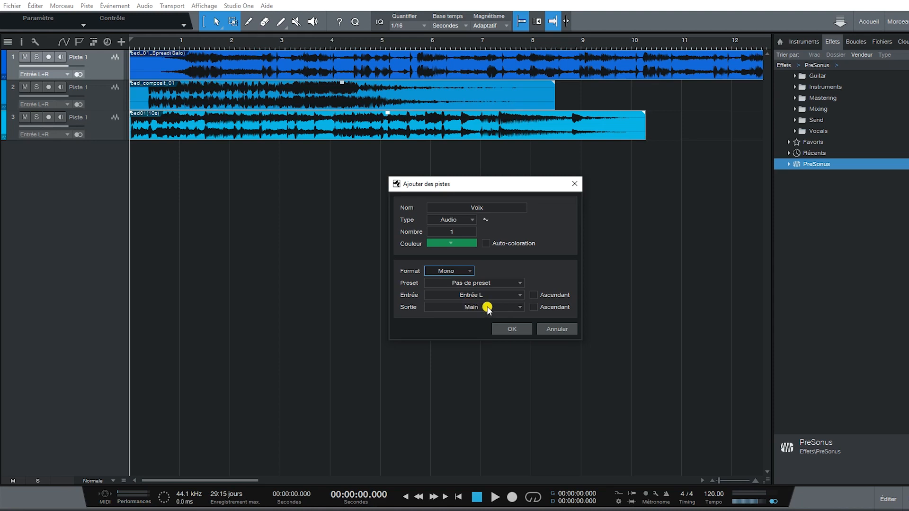
pyautogui.click(517, 328)
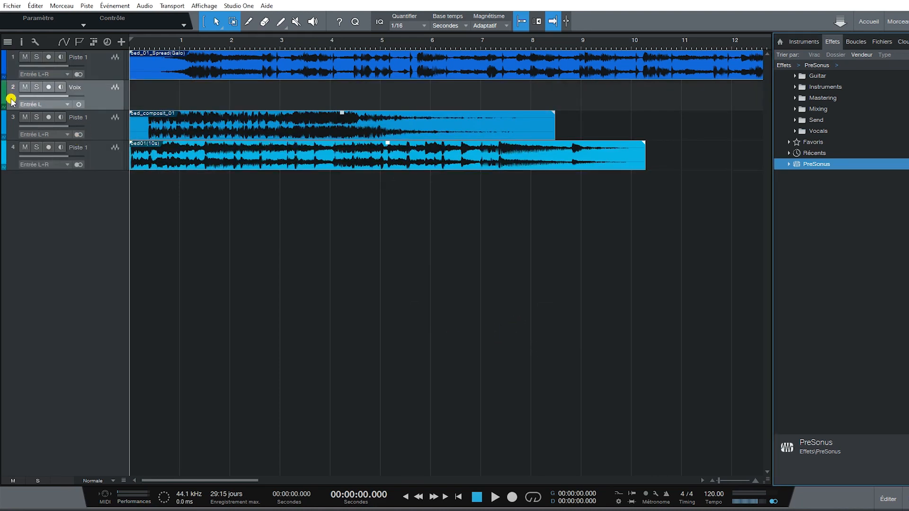
# Move the Voix track above all the music tracks and deselect the audio events.
pyautogui.moveTo(11, 83); pyautogui.dragTo(11, 54)
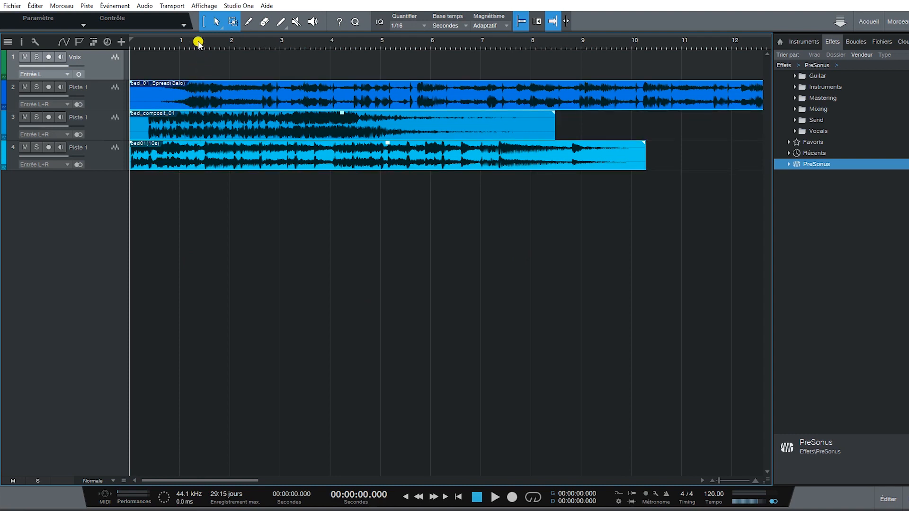
pyautogui.scroll(-6, 198, 43)
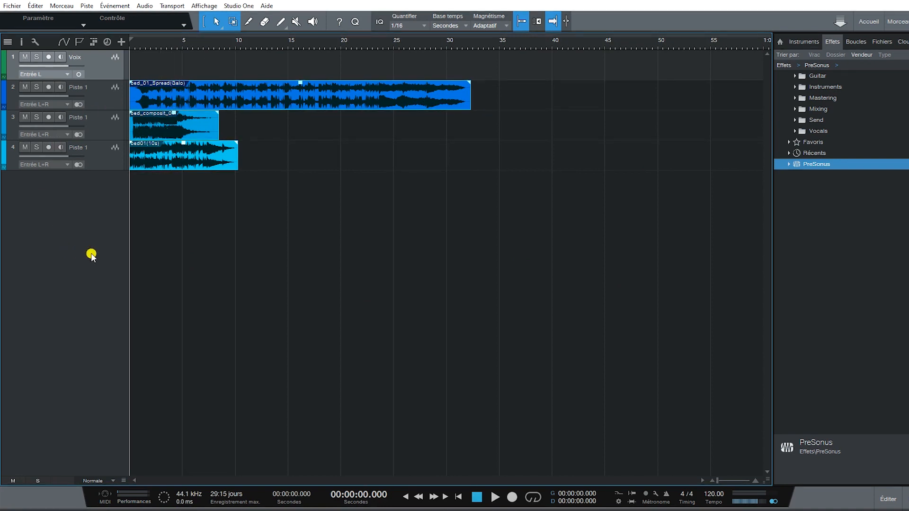
pyautogui.click(171, 251)
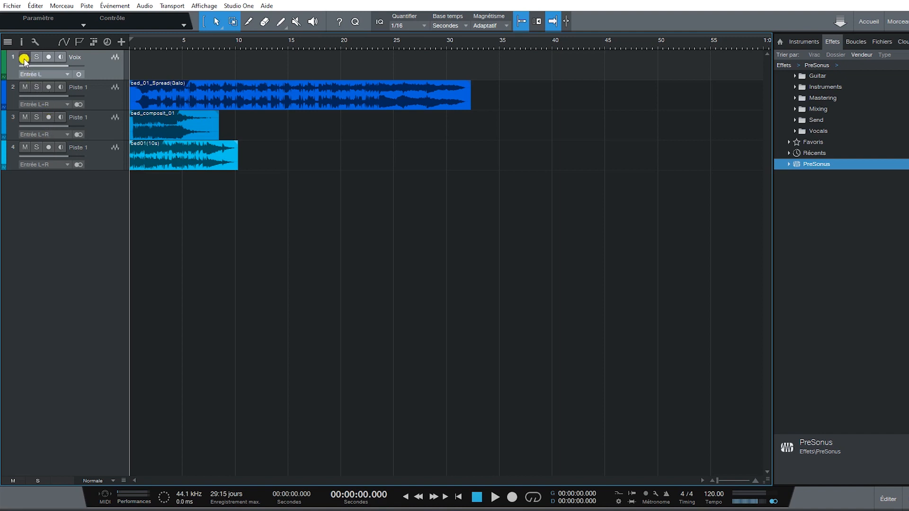
# Mute the bed_01_Spread(Galo) track and try its solo, switching the solo back off.
pyautogui.click(24, 87)
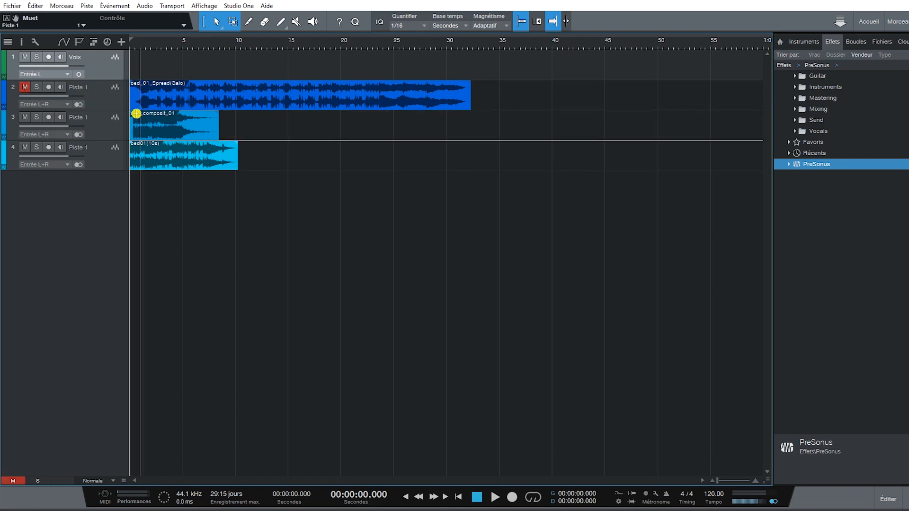
pyautogui.click(35, 87)
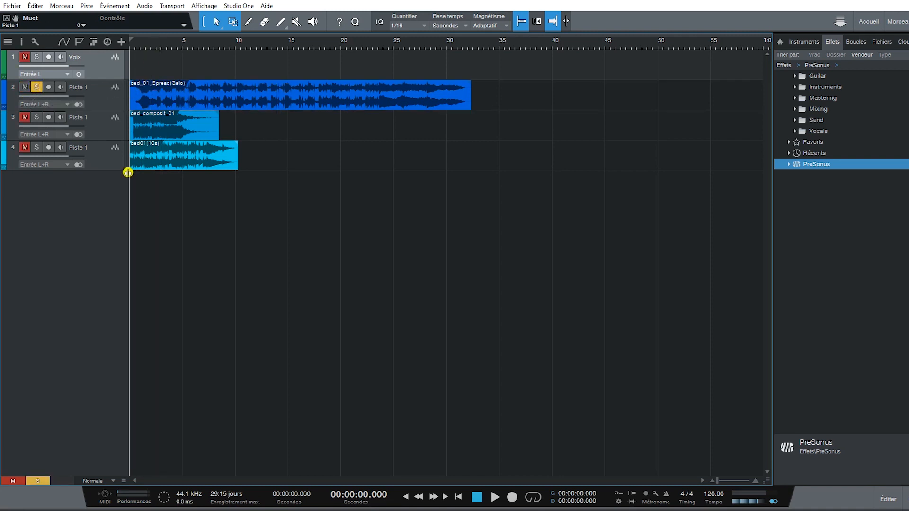
pyautogui.click(35, 88)
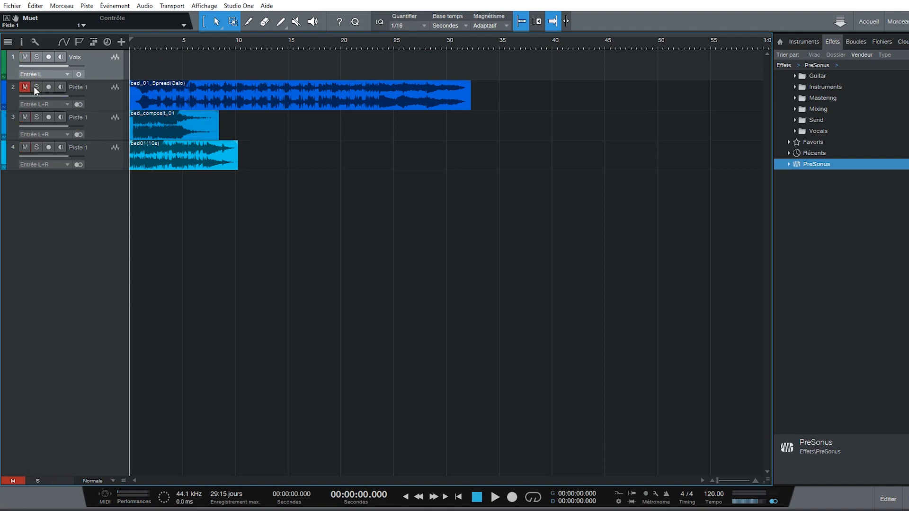
# Mute the bed_composit_01 and bed01(10s) tracks, and arm the unmuted Voix track for recording.
pyautogui.click(25, 117)
pyautogui.click(25, 146)
pyautogui.click(25, 57)
pyautogui.click(49, 56)
pyautogui.moveTo(67, 65)
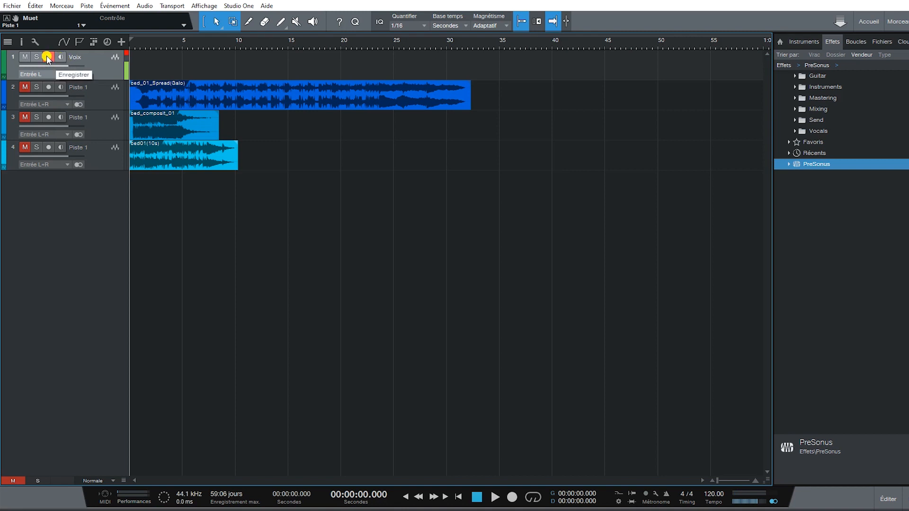
# Try arming the bed01(10s) track for recording and disarm it again, leaving only Voix armed.
pyautogui.click(46, 55)
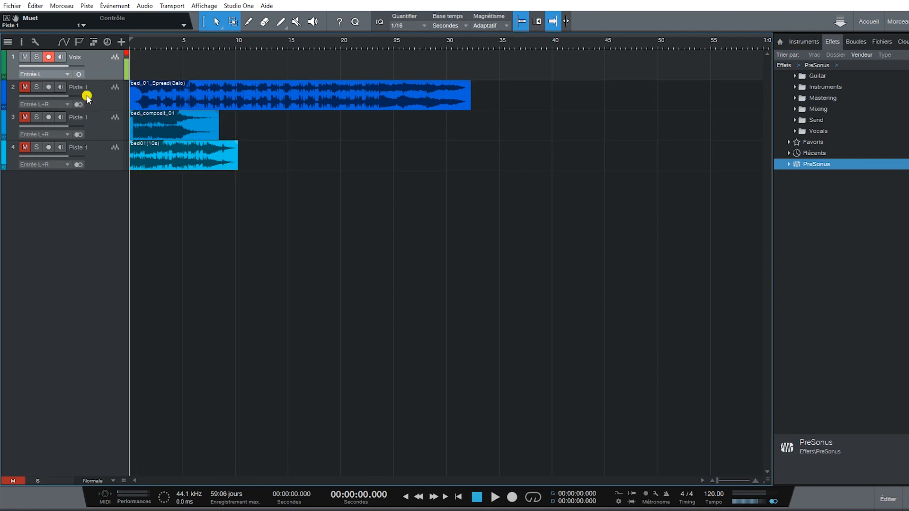
pyautogui.click(48, 147)
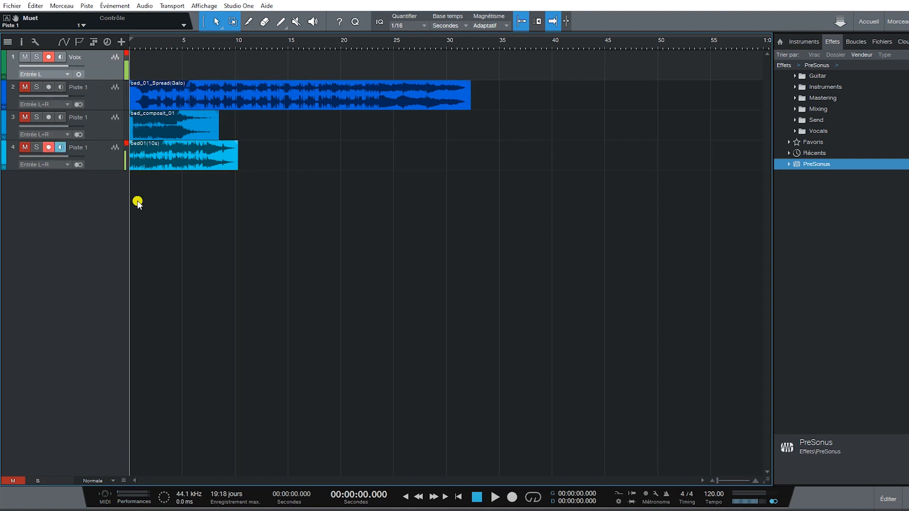
pyautogui.click(48, 147)
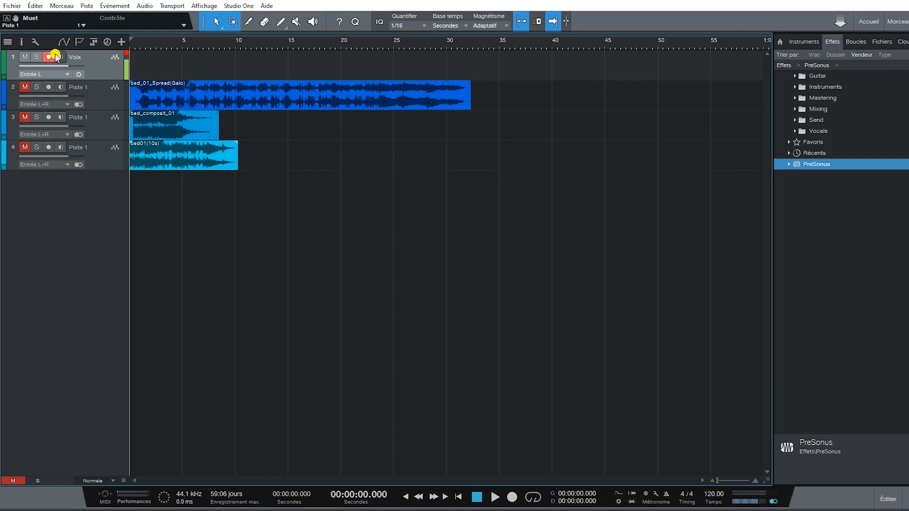
# View the Voix track's volume and pan automation lanes and collapse them again.
pyautogui.click(513, 498)
pyautogui.click(3, 79)
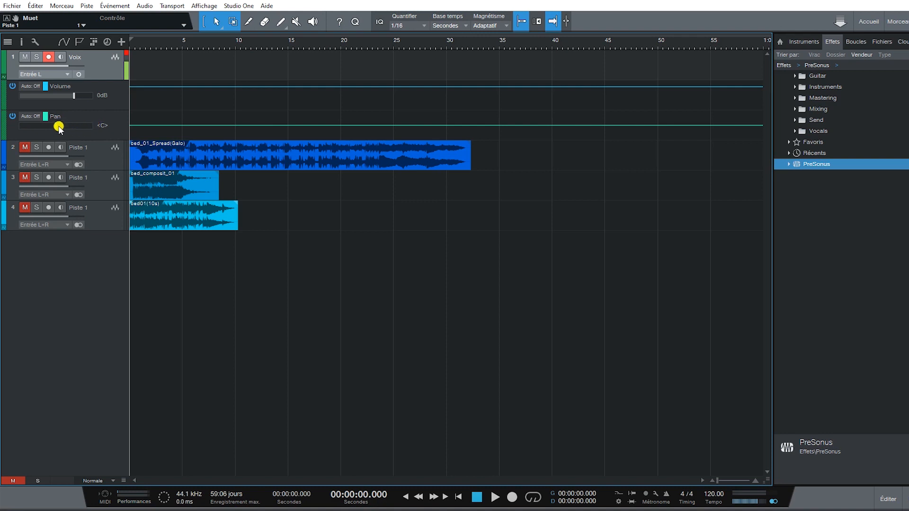
pyautogui.click(3, 79)
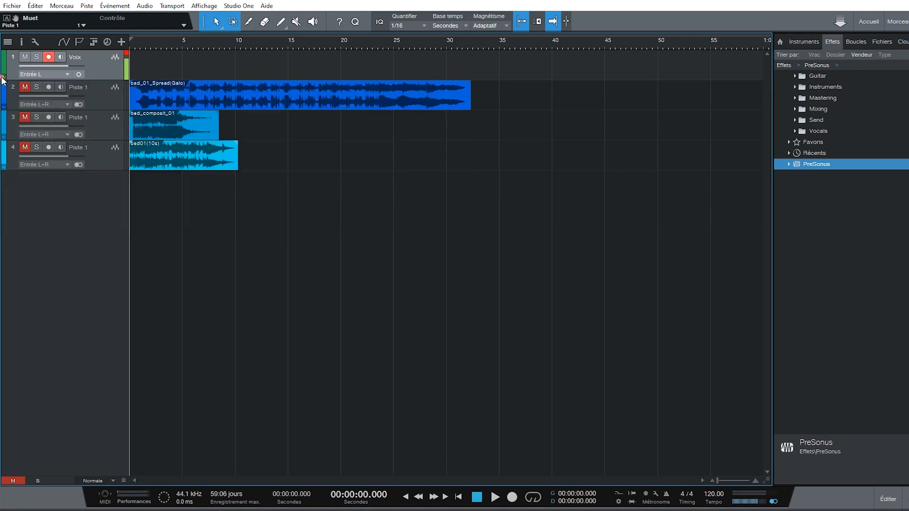
# Lower the bed_01_Spread(Galo) track's volume to -18.1 dB in its automation lane and collapse the lanes.
pyautogui.click(3, 110)
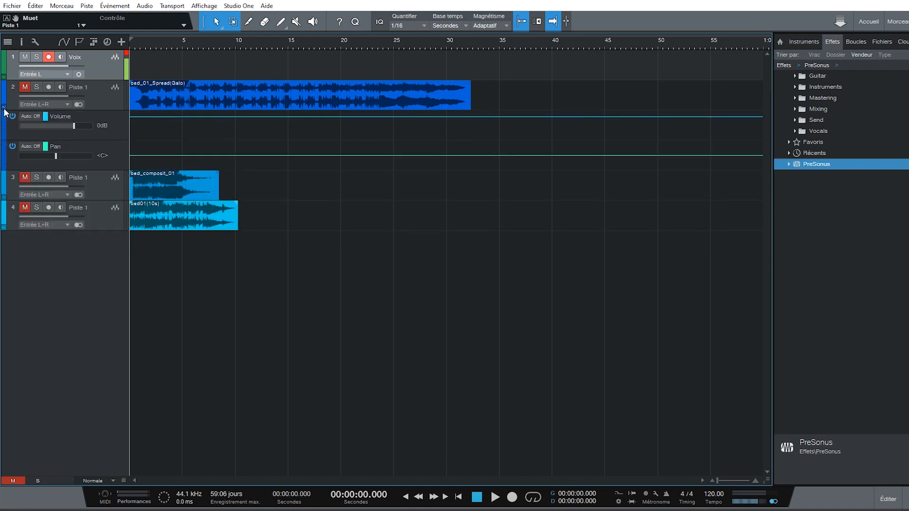
pyautogui.moveTo(74, 127); pyautogui.dragTo(49, 128)
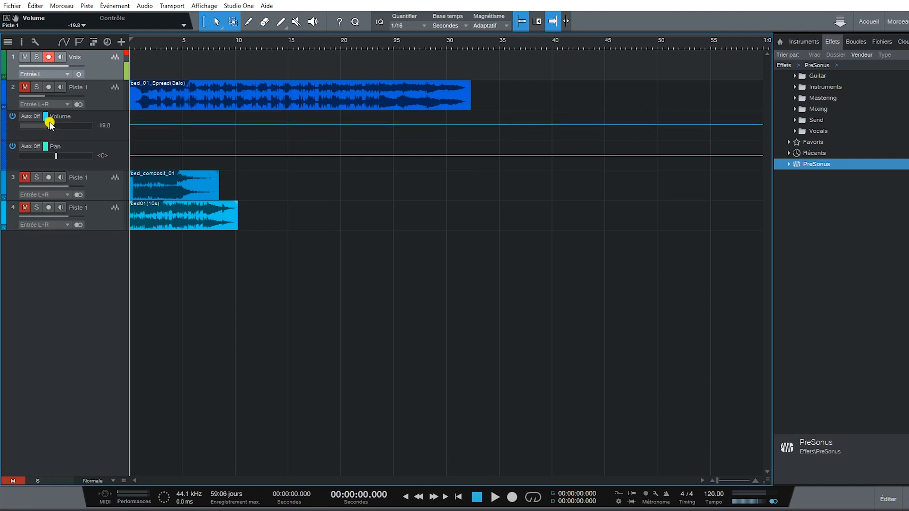
pyautogui.moveTo(49, 125); pyautogui.dragTo(50, 128)
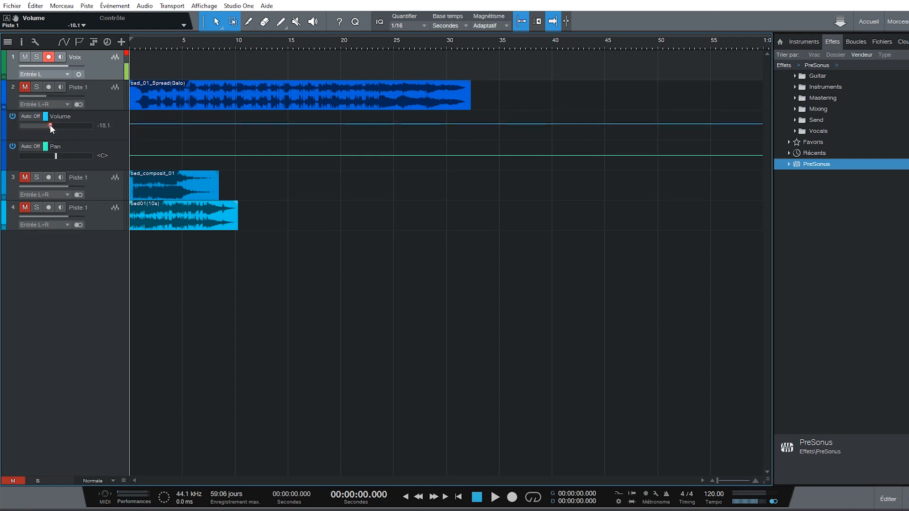
pyautogui.click(6, 114)
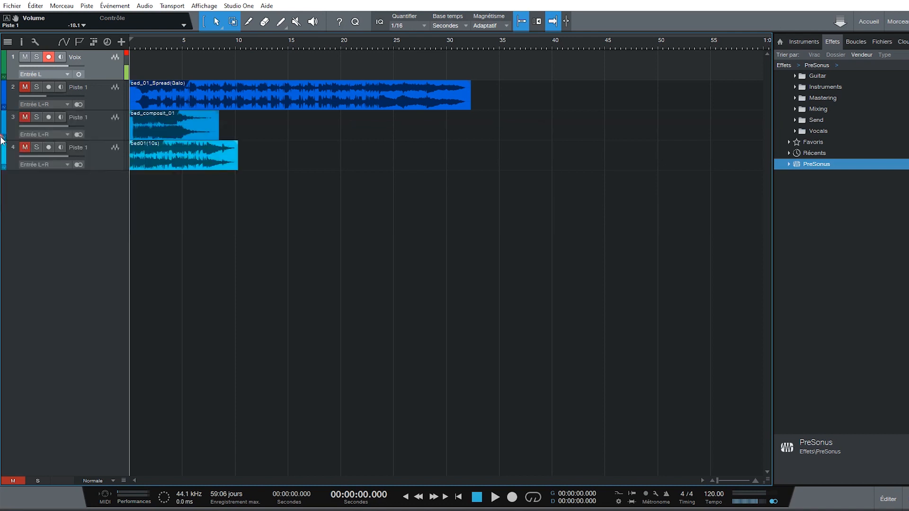
# Lower the bed_composit_01 track's volume to -18.0 dB in its automation lane and collapse the lanes.
pyautogui.click(5, 137)
pyautogui.moveTo(72, 154); pyautogui.dragTo(48, 150)
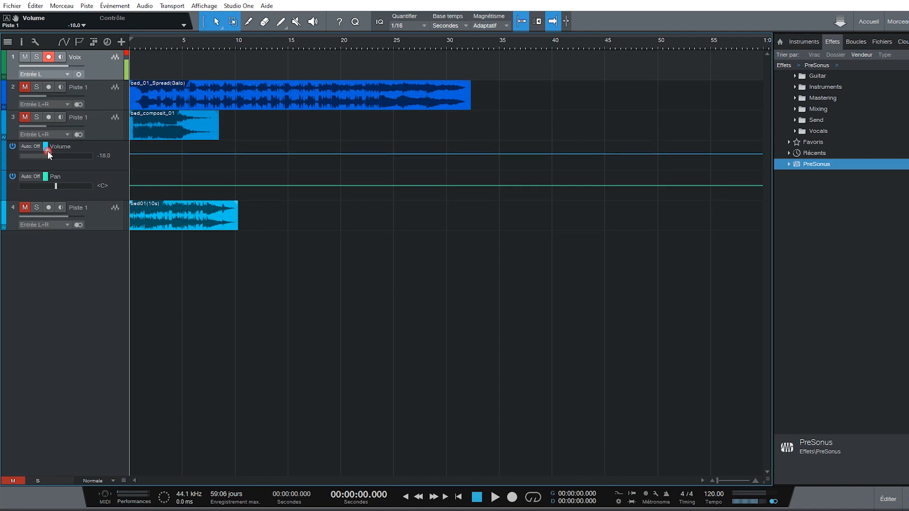
pyautogui.click(2, 141)
# Lower the bed01(10s) track's volume to -18.1 dB in its automation lane and collapse the lanes.
pyautogui.click(4, 168)
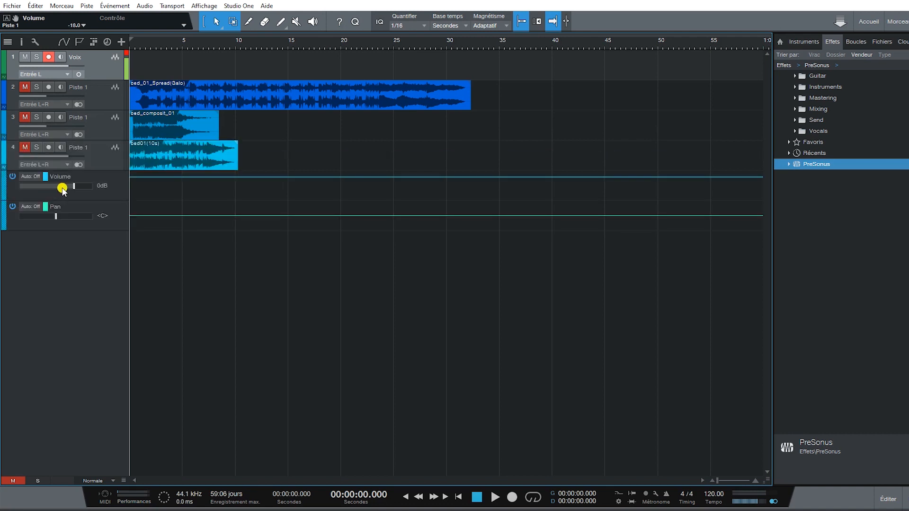
pyautogui.moveTo(71, 187); pyautogui.dragTo(47, 180)
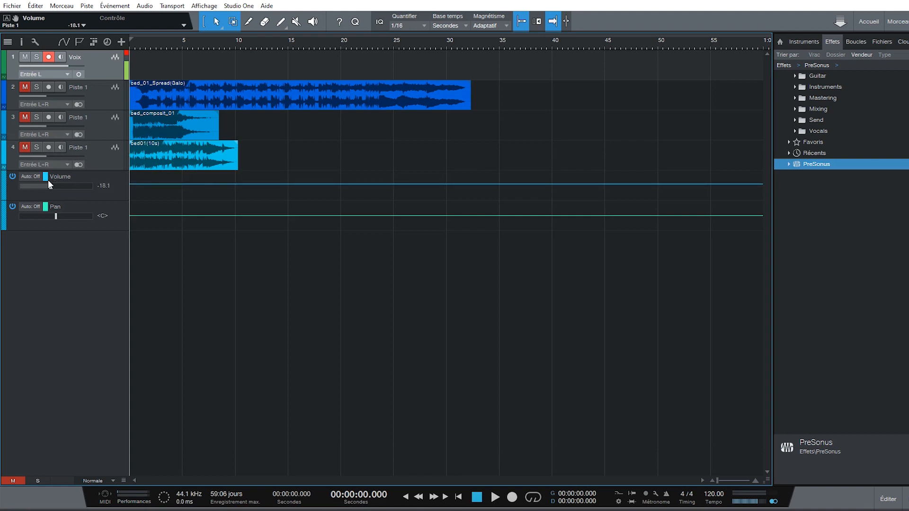
pyautogui.click(4, 169)
# Record a voice take about 26.7 seconds long on the Voix track from the song start.
pyautogui.click(139, 176)
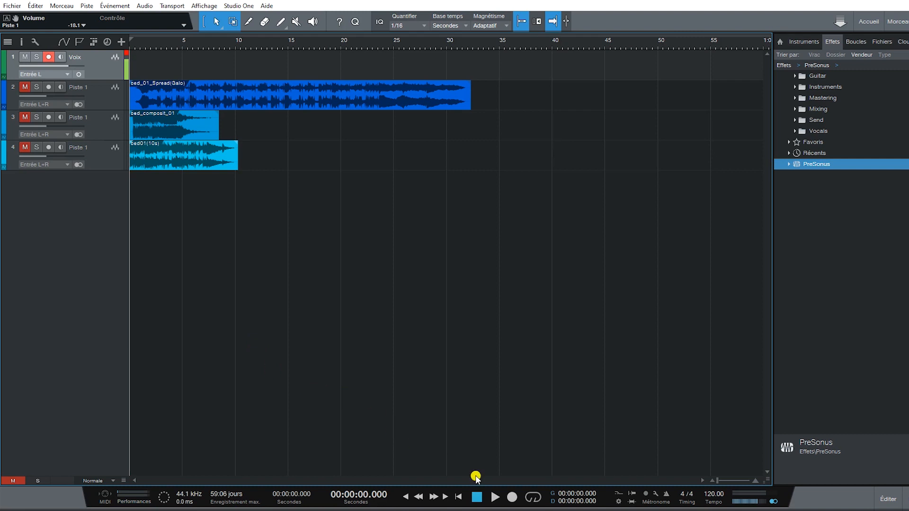
pyautogui.click(511, 497)
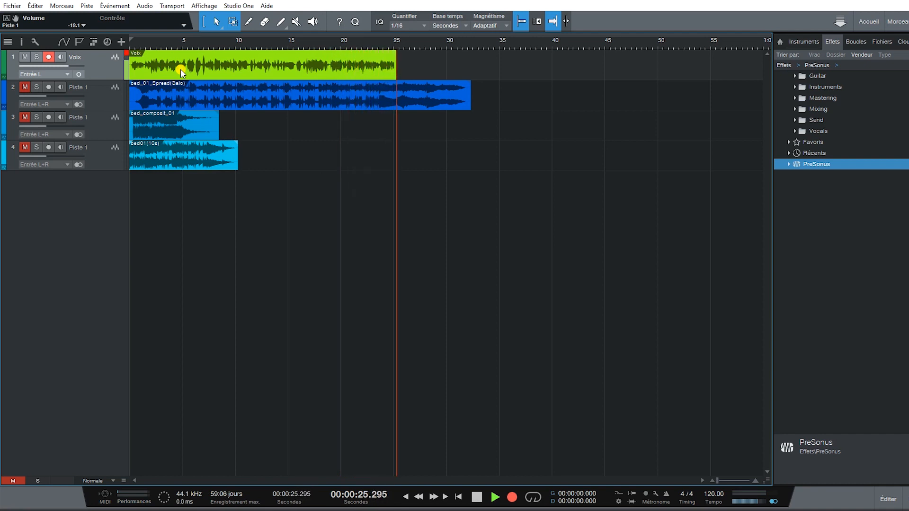
pyautogui.press('space')
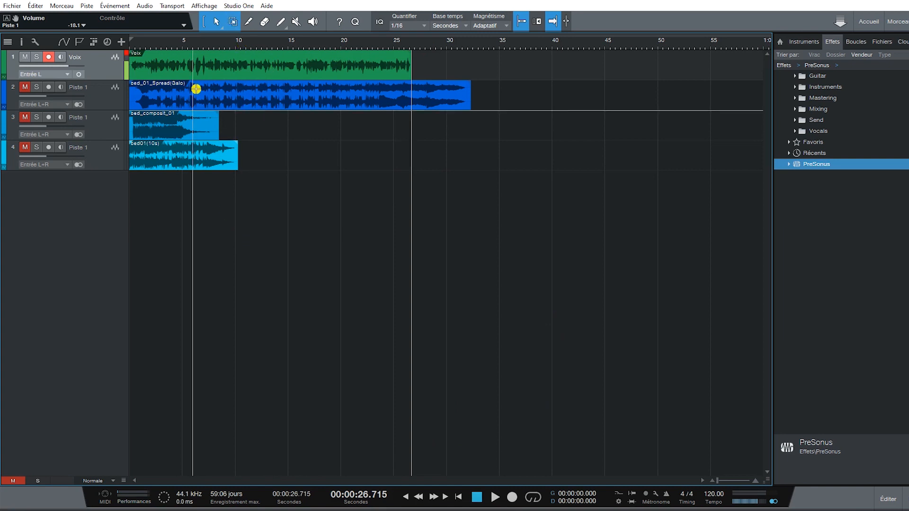
# Try selecting a short time range starting at 5 seconds within the bed_composit_01 event.
pyautogui.click(181, 123)
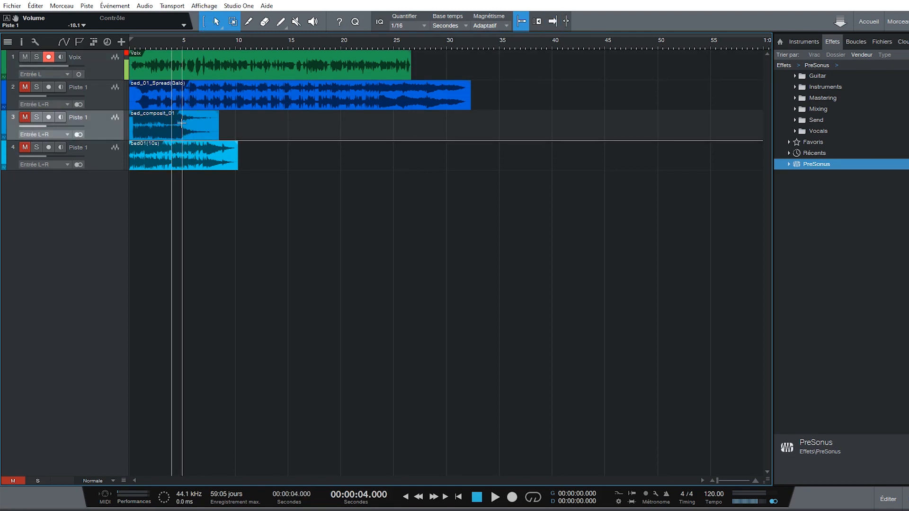
pyautogui.moveTo(181, 123); pyautogui.dragTo(204, 124)
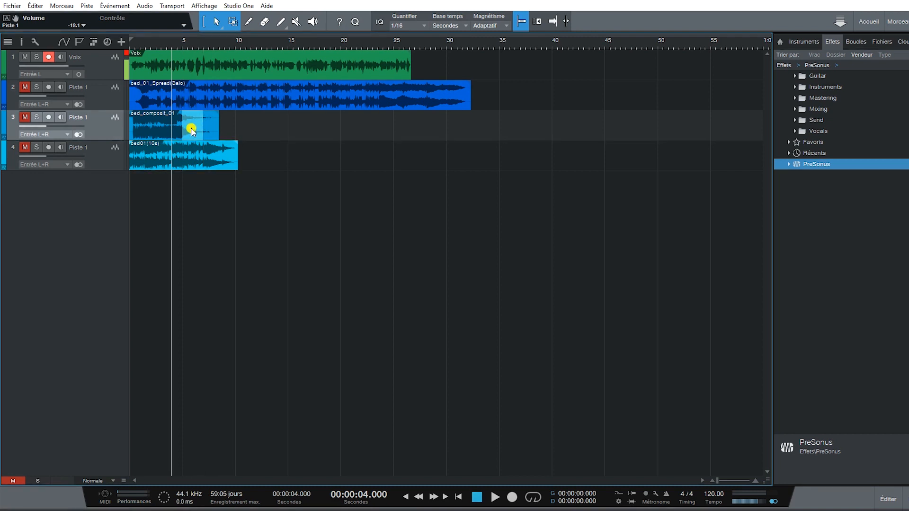
pyautogui.click(178, 127)
pyautogui.click(183, 129)
pyautogui.moveTo(179, 123)
pyautogui.mouseDown()
pyautogui.moveTo(203, 124)
pyautogui.moveTo(180, 123)
pyautogui.mouseUp()
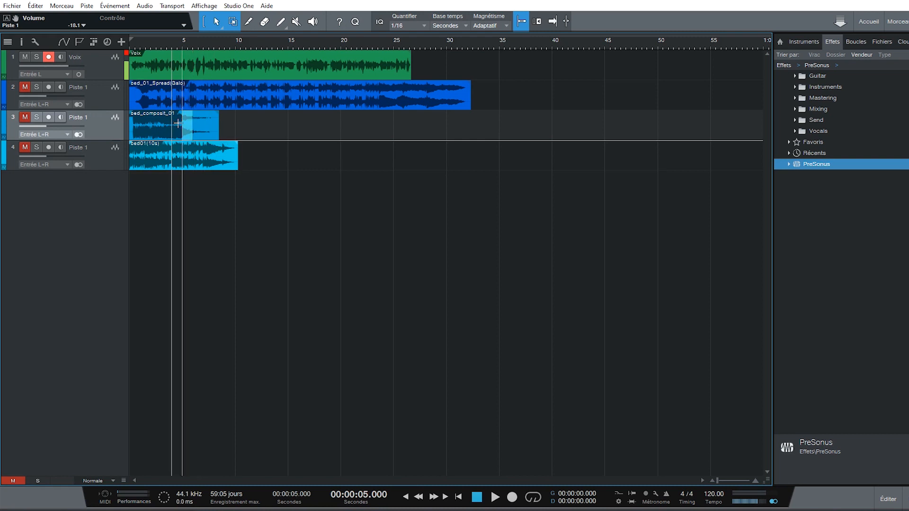
# Try splitting the bed_composit_01 event at 5 seconds, and undo the split.
pyautogui.hotkey('alt', 'x')
pyautogui.click(192, 123)
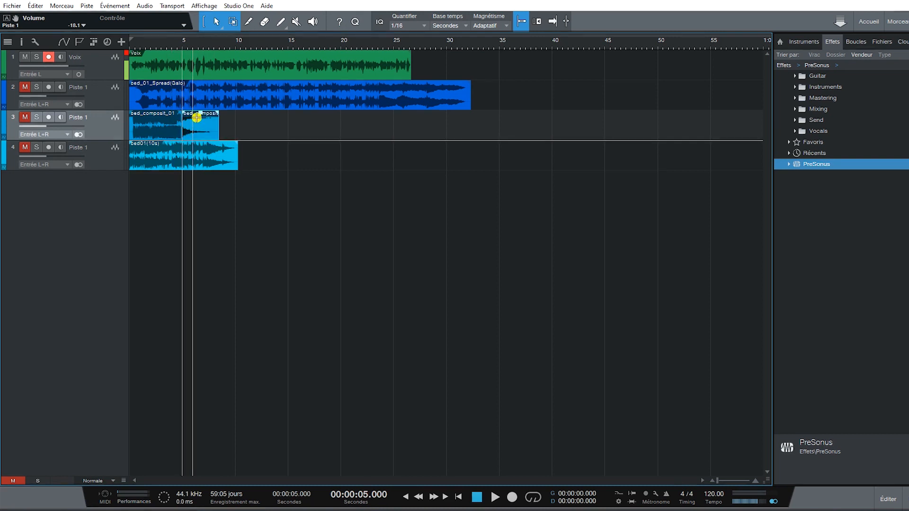
pyautogui.hotkey('ctrl', 'z')
pyautogui.click(234, 133)
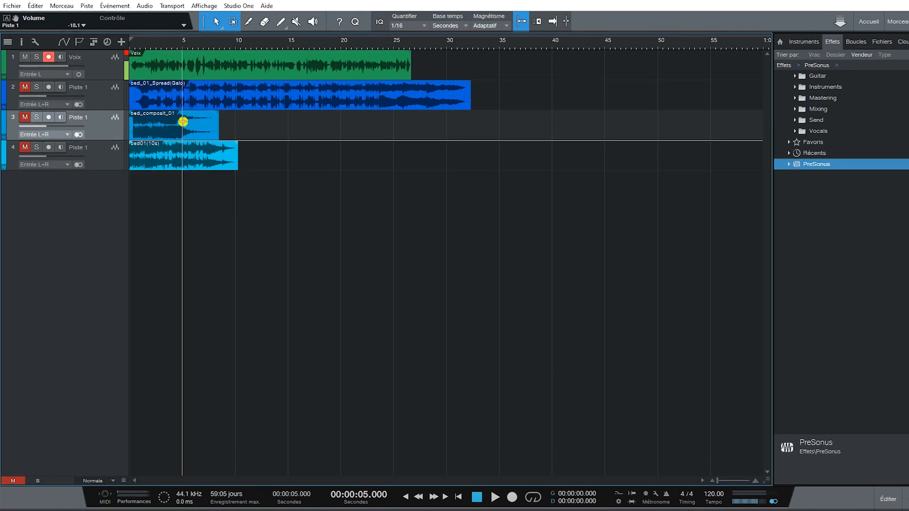
pyautogui.click(162, 124)
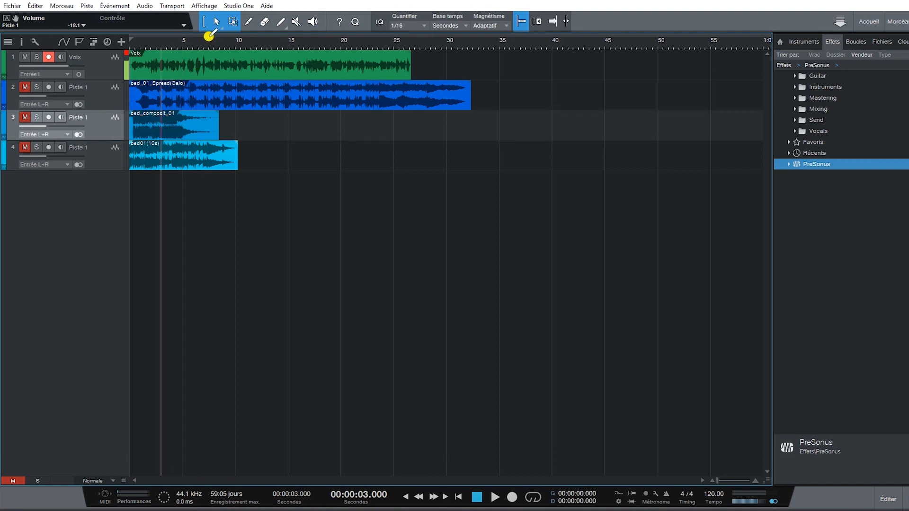
# With the arrow tool unlinked from range selection, move bed_composit_01 to about 37 seconds and bed01(10s) to about 47 seconds, and relink the tools.
pyautogui.click(205, 25)
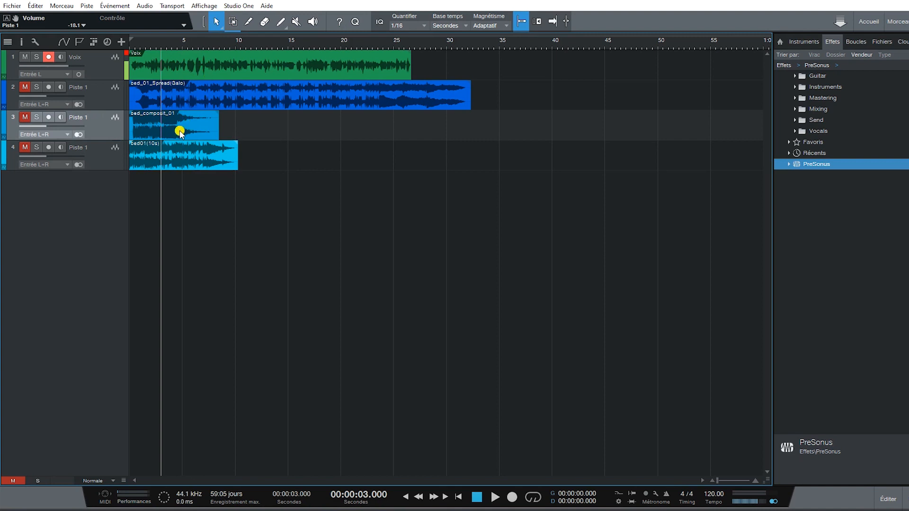
pyautogui.moveTo(174, 125); pyautogui.dragTo(567, 123)
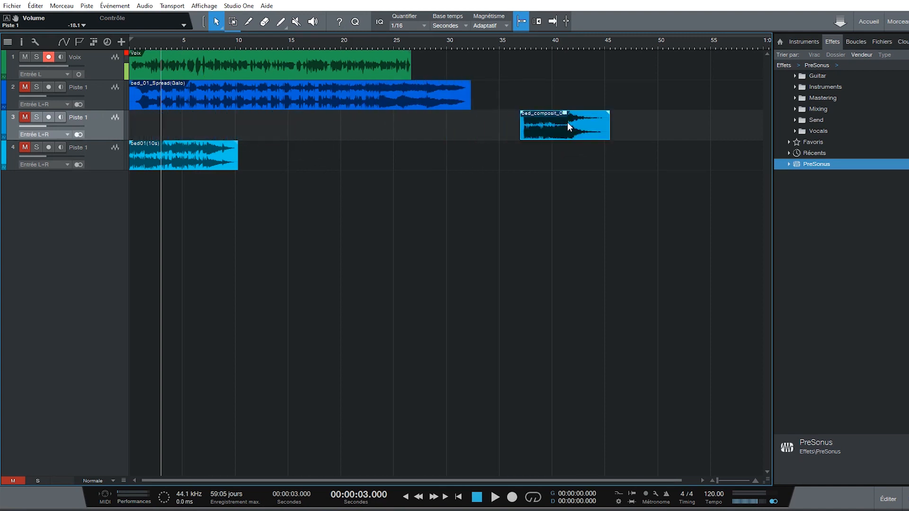
pyautogui.moveTo(224, 148); pyautogui.dragTo(712, 152)
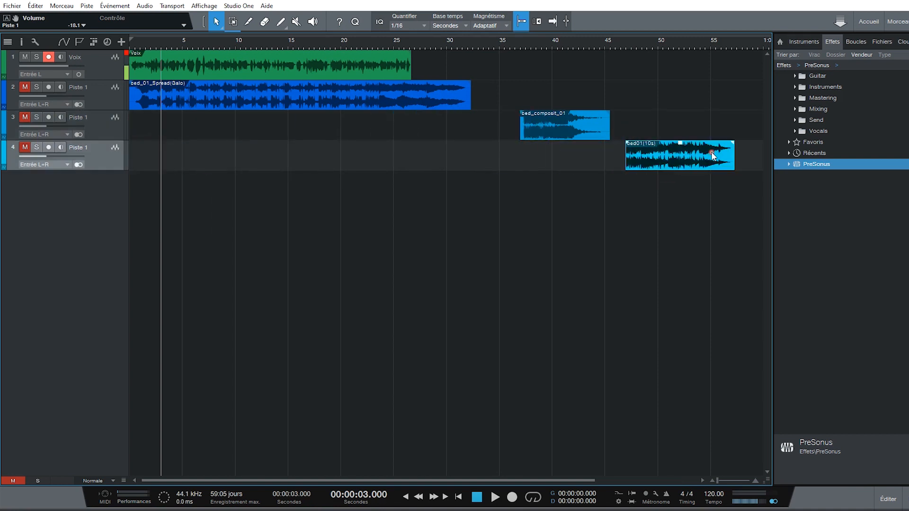
pyautogui.click(202, 20)
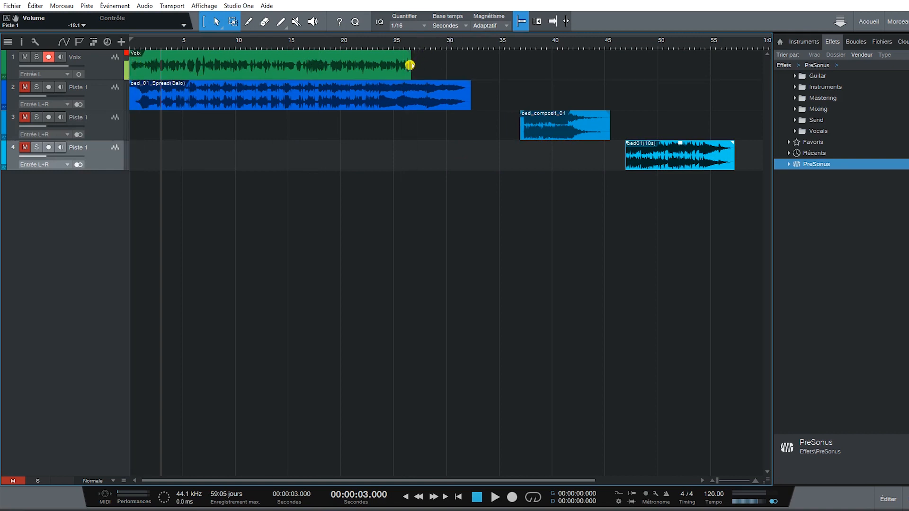
# Unmute the bed_01_Spread(Galo) track and play the voice and music together from about 25 seconds.
pyautogui.click(22, 89)
pyautogui.press('f')
pyautogui.press('space')
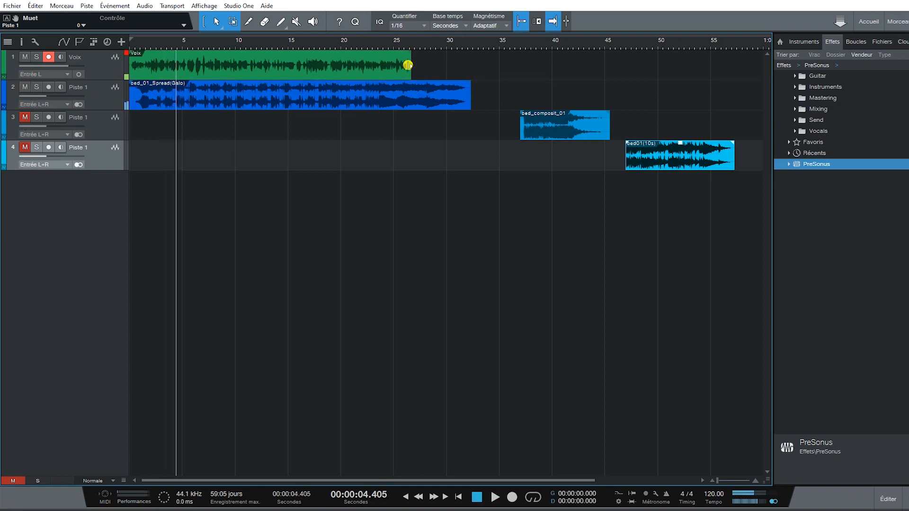
pyautogui.click(394, 67)
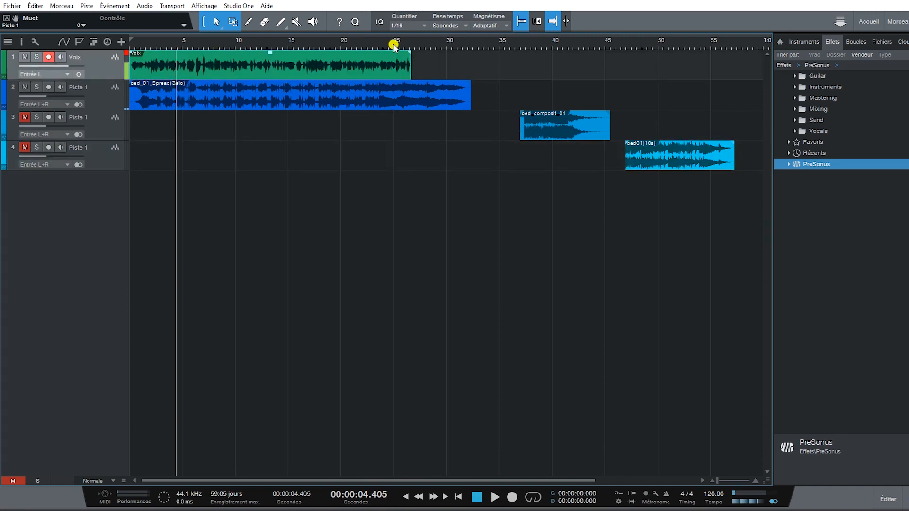
pyautogui.click(395, 44)
pyautogui.click(395, 44)
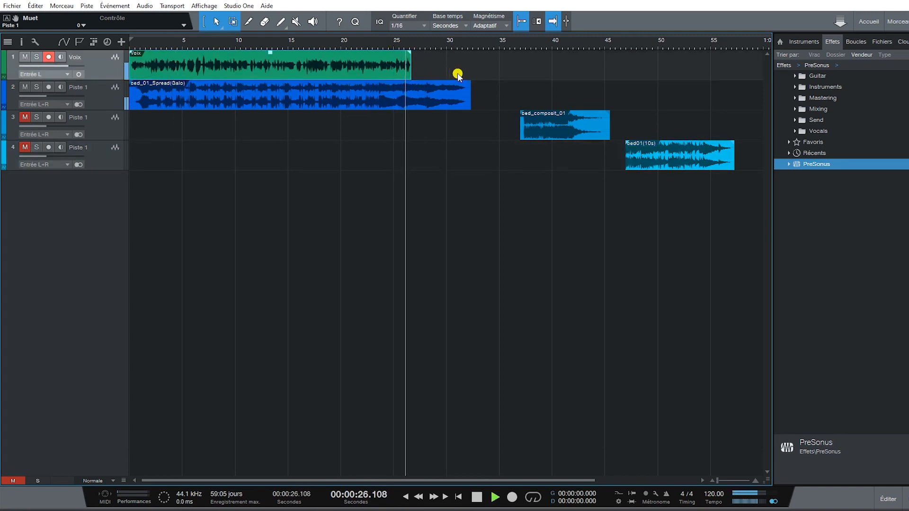
pyautogui.click(461, 92)
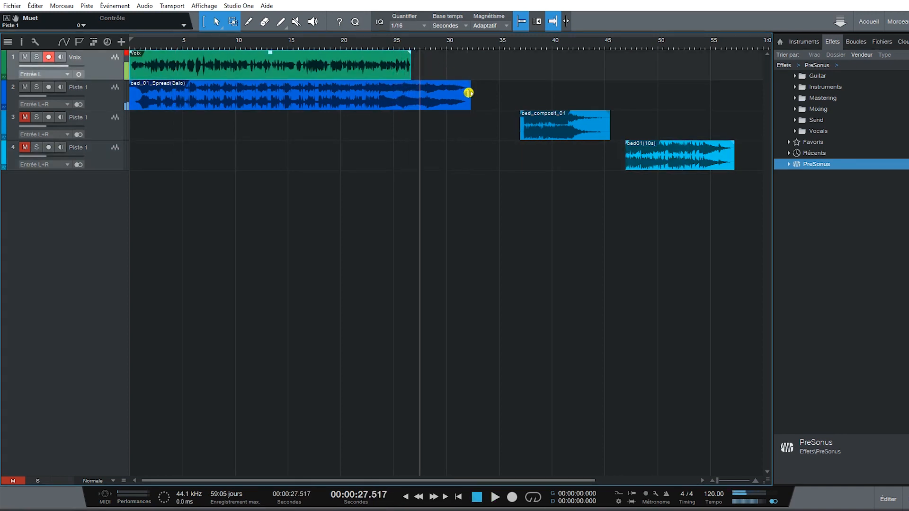
# Shorten the end of the bed_01_Spread(Galo) event to about 26.6 seconds, close to the end of the voice recording.
pyautogui.moveTo(470, 94)
pyautogui.mouseDown()
pyautogui.moveTo(417, 95)
pyautogui.moveTo(467, 96)
pyautogui.mouseUp()
pyautogui.click(198, 23)
pyautogui.click(411, 74)
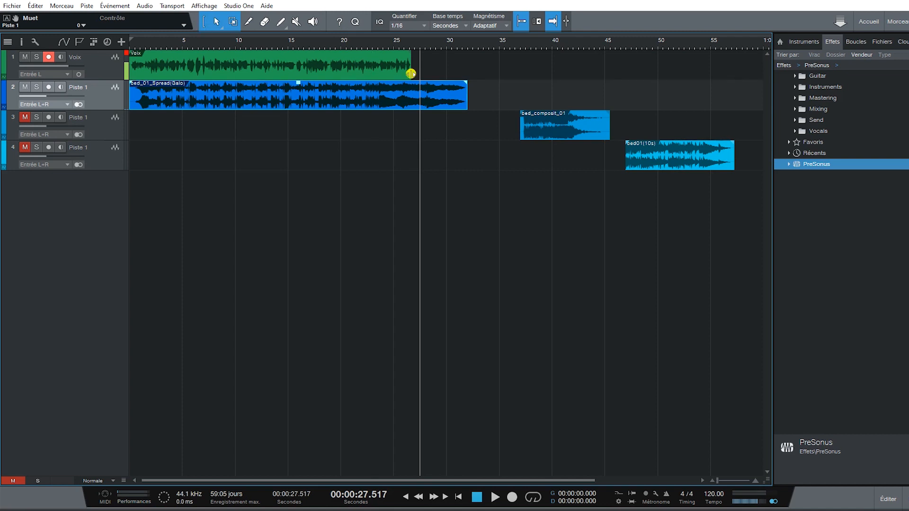
pyautogui.moveTo(470, 99); pyautogui.dragTo(412, 95)
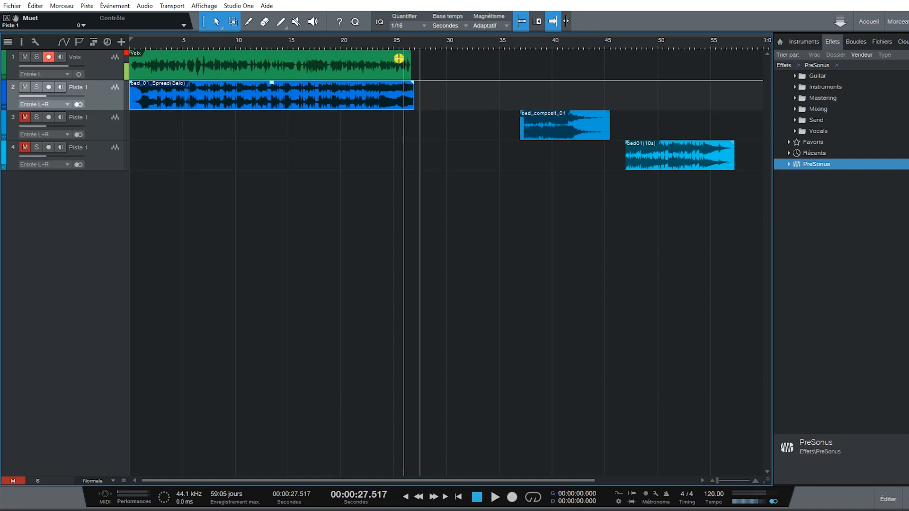
pyautogui.scroll(10, 410, 48)
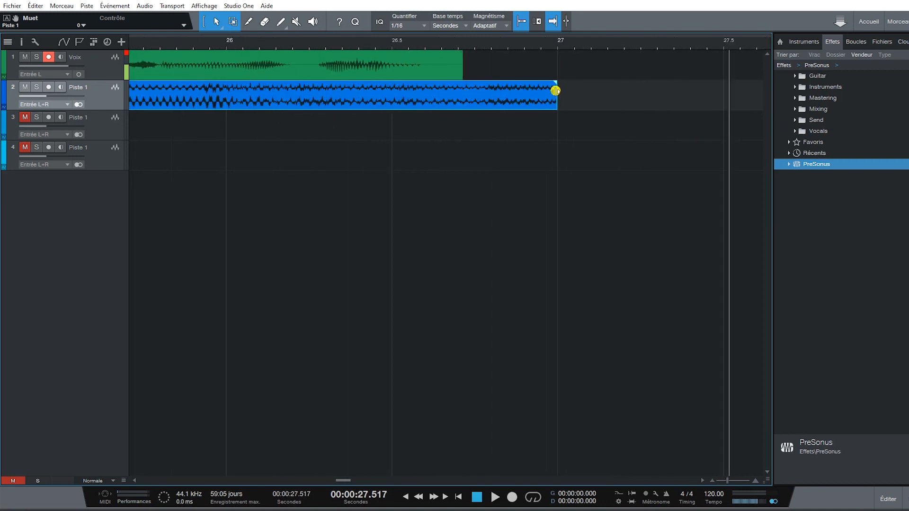
pyautogui.moveTo(555, 90); pyautogui.dragTo(410, 87)
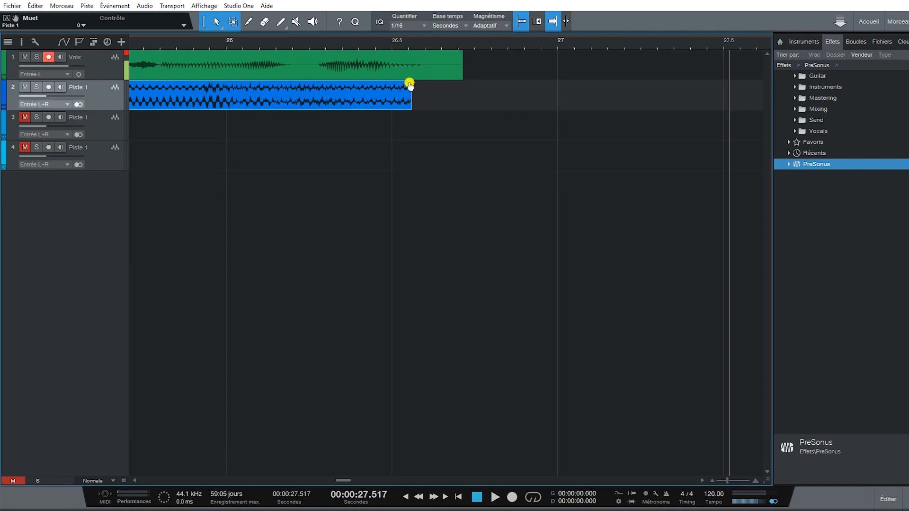
# Add a fade-out about 0.8 seconds long at the end of the bed_01_Spread(Galo) event and bend its curve upward.
pyautogui.moveTo(410, 85); pyautogui.dragTo(150, 98)
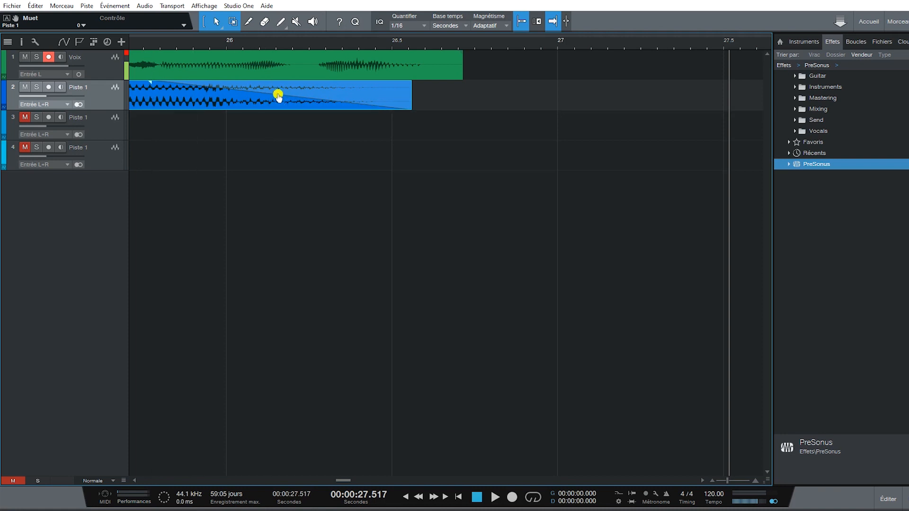
pyautogui.moveTo(278, 96); pyautogui.dragTo(278, 94)
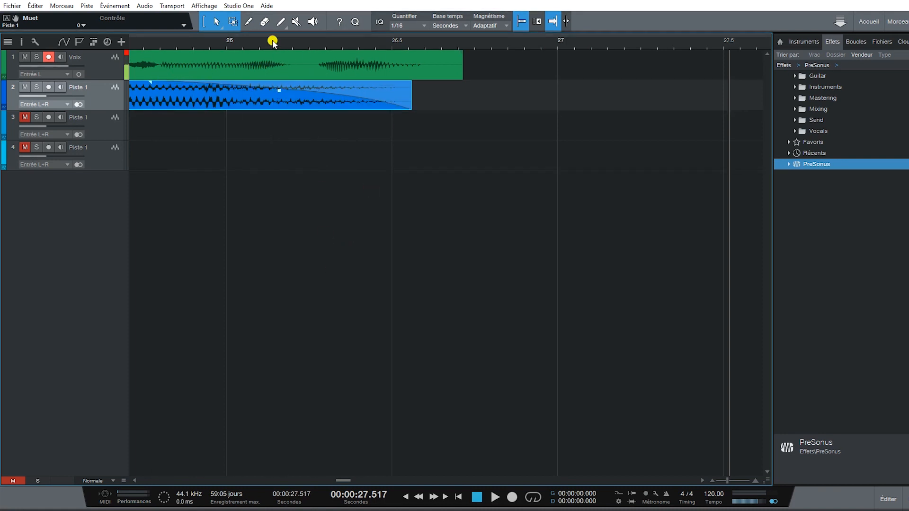
# Play the last few seconds of the voice and music together to check the music's fade-out.
pyautogui.scroll(-8, 272, 43)
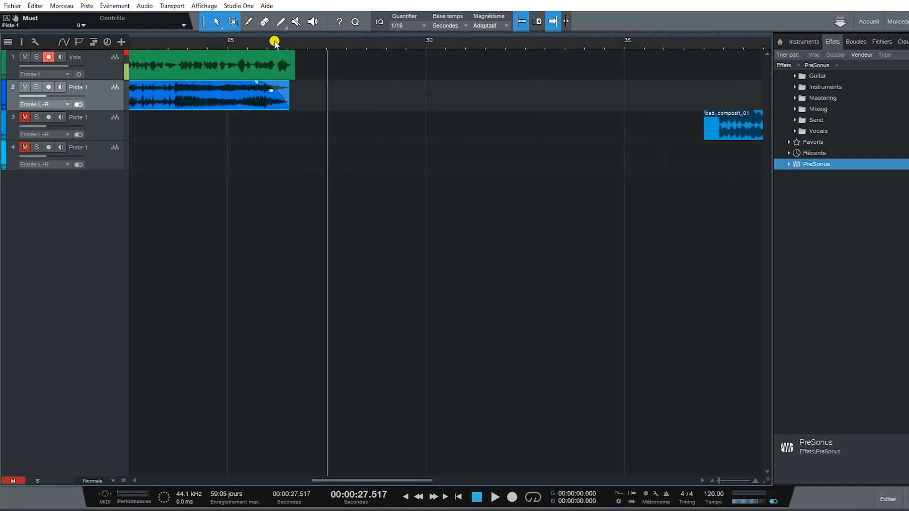
pyautogui.click(324, 42)
pyautogui.press('space')
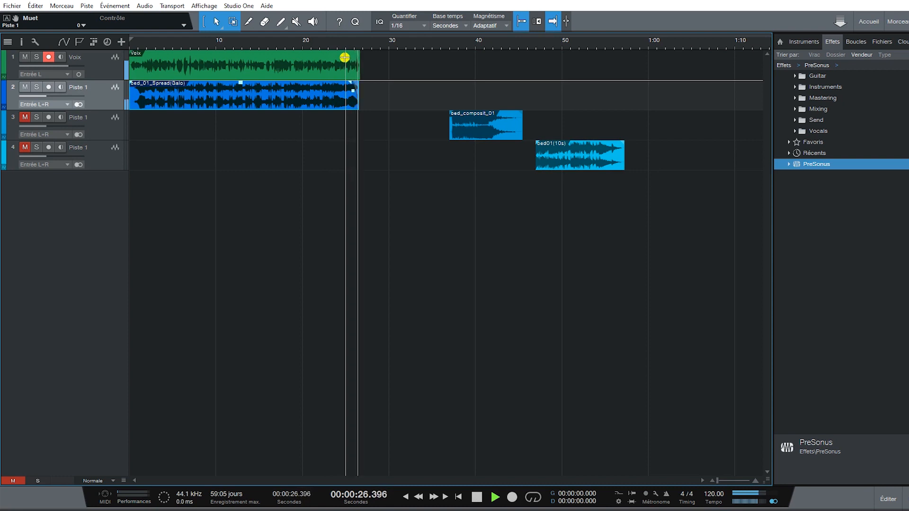
pyautogui.press('space')
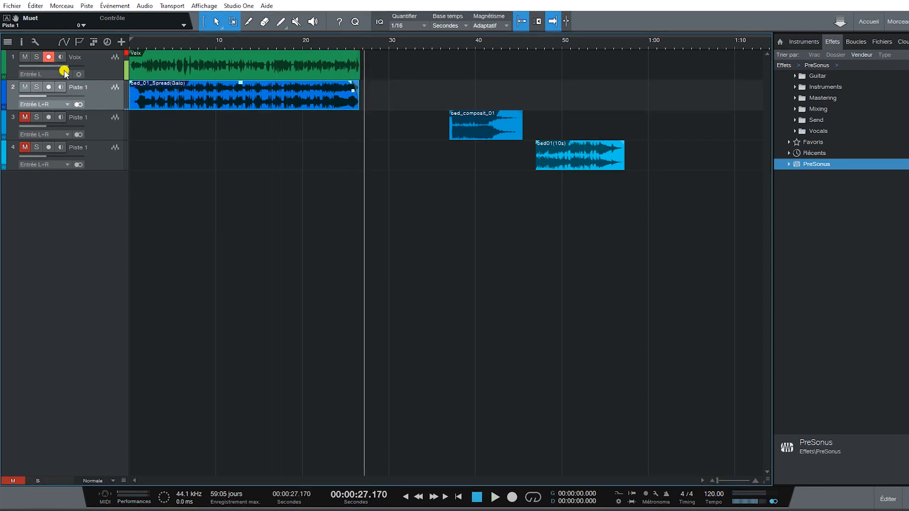
# Try the Voix track's volume at +3.6 dB while playing from about 23 seconds, and set it back to 0 dB.
pyautogui.click(3, 78)
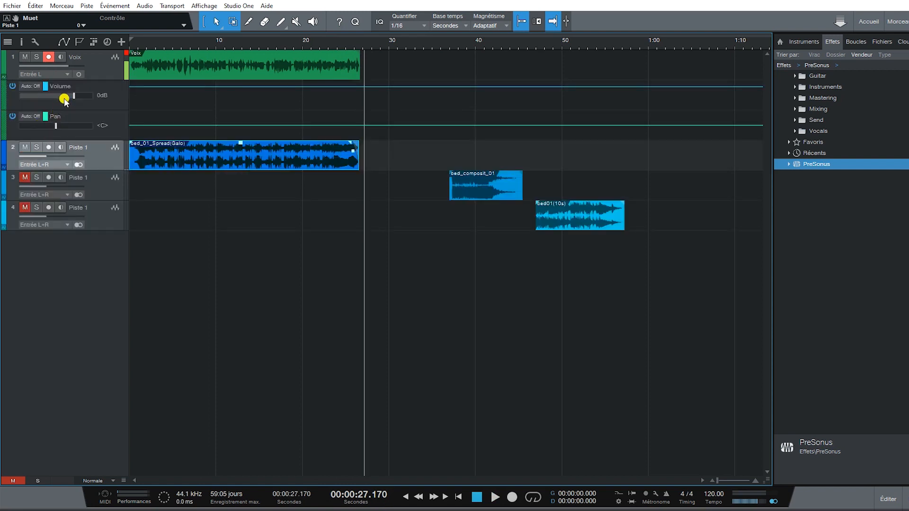
pyautogui.moveTo(74, 96); pyautogui.dragTo(81, 98)
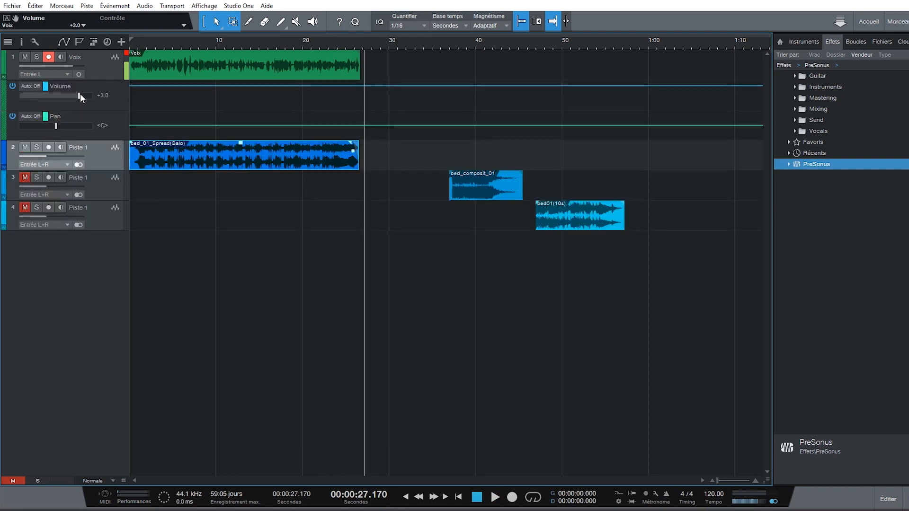
pyautogui.click(375, 39)
pyautogui.doubleClick(332, 41)
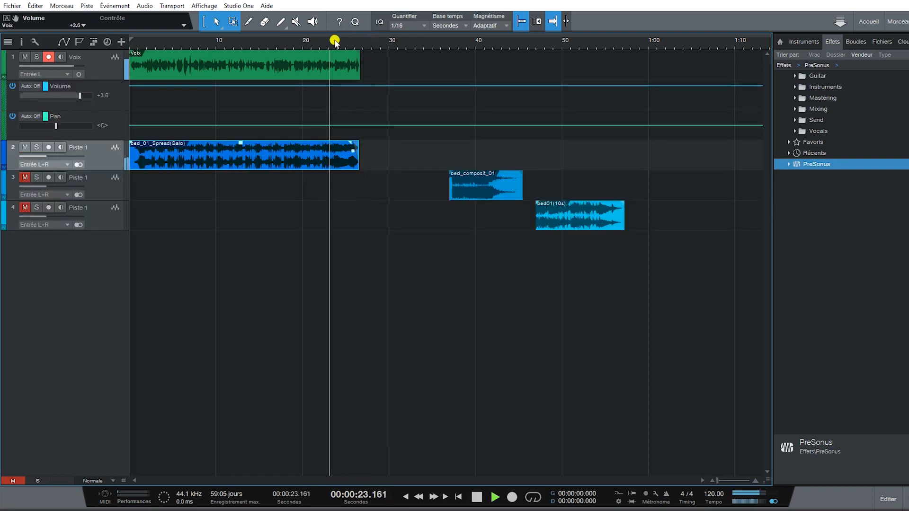
pyautogui.press('space')
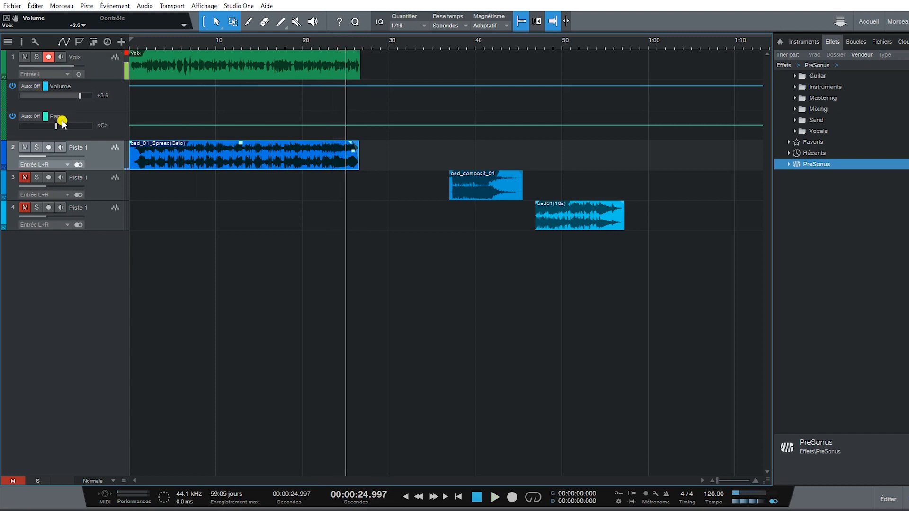
pyautogui.moveTo(81, 92); pyautogui.dragTo(75, 93)
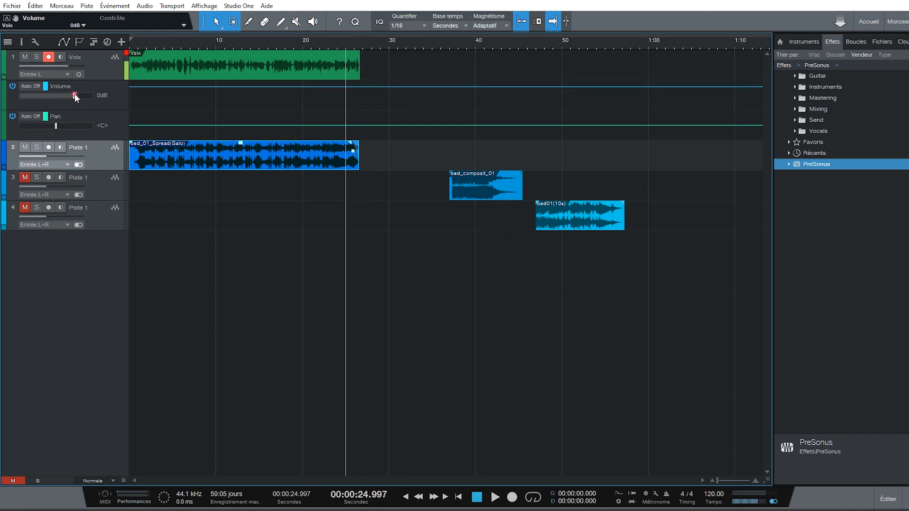
pyautogui.click(4, 76)
# Try extending the end of the bed_01_Spread(Galo) event slightly past the voice recording.
pyautogui.moveTo(358, 109); pyautogui.dragTo(361, 109)
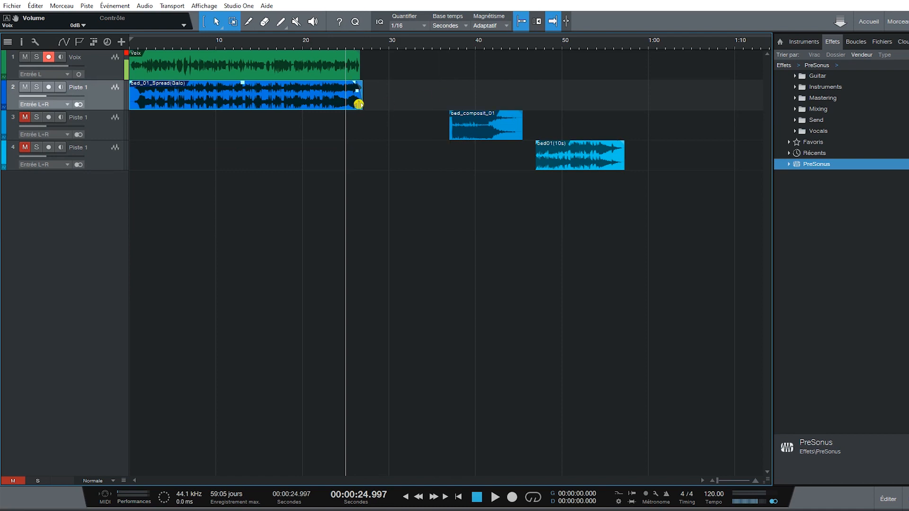
pyautogui.hotkey('ctrl', 'z')
# Open the Voix recording in the audio editor and delete the passage from about 6.3 to 8 seconds.
pyautogui.doubleClick(240, 66)
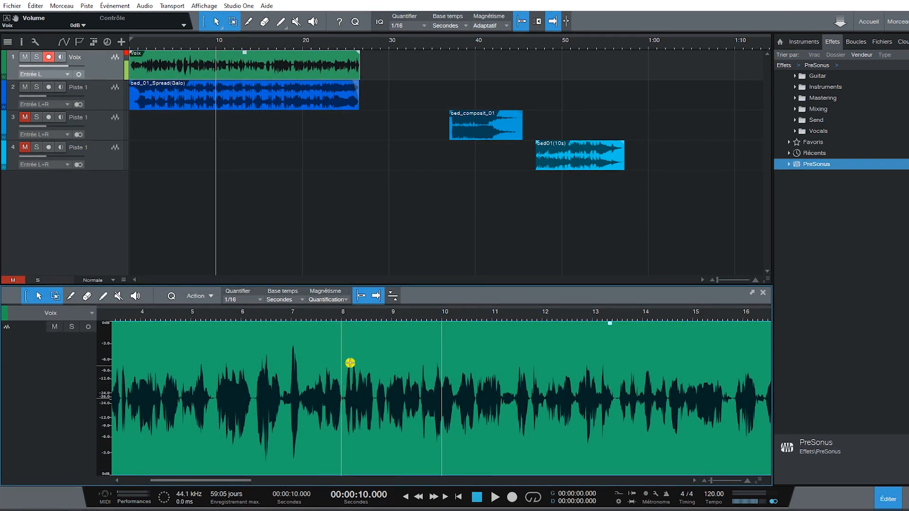
pyautogui.click(509, 363)
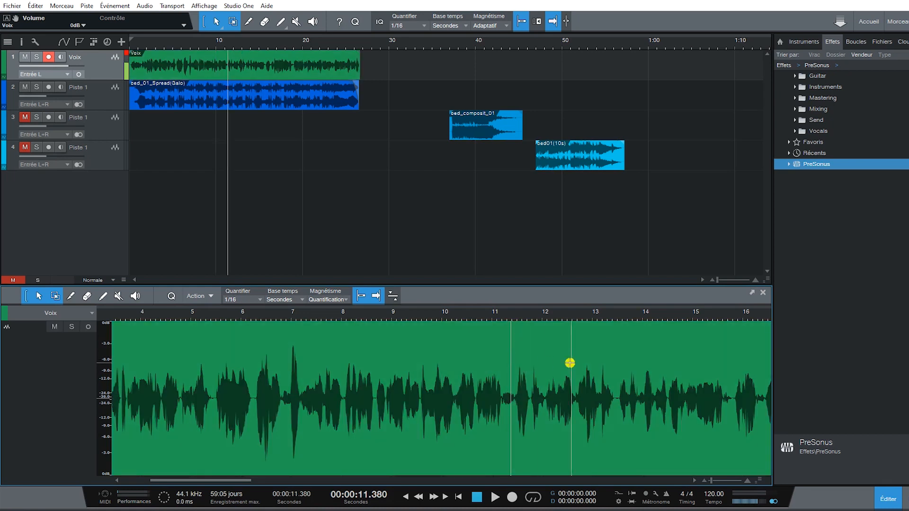
pyautogui.click(601, 365)
pyautogui.click(431, 390)
pyautogui.moveTo(314, 396)
pyautogui.mouseDown()
pyautogui.moveTo(274, 395)
pyautogui.moveTo(338, 393)
pyautogui.mouseUp()
pyautogui.press('Delete')
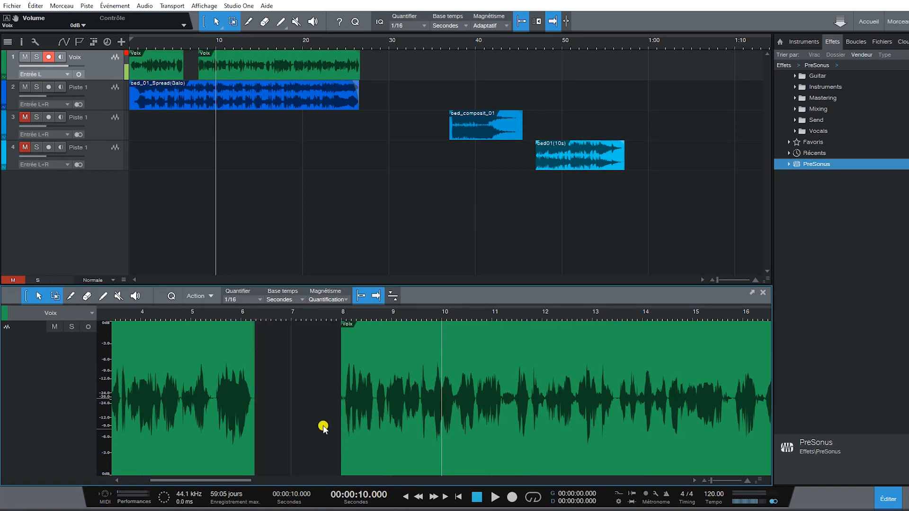
# Unlink the arrow tool from range selection and move the second Voix part earlier to close the gap at about 6 seconds.
pyautogui.click(216, 21)
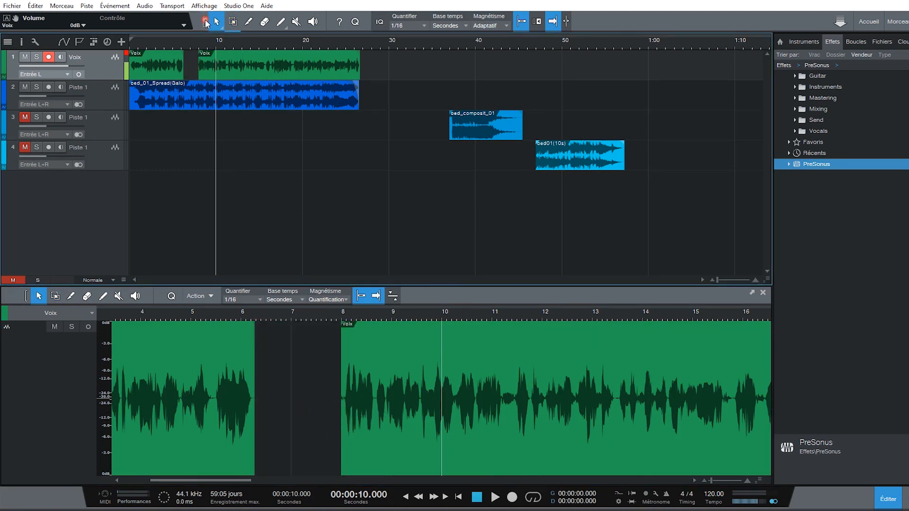
pyautogui.click(247, 64)
pyautogui.moveTo(246, 61); pyautogui.dragTo(234, 67)
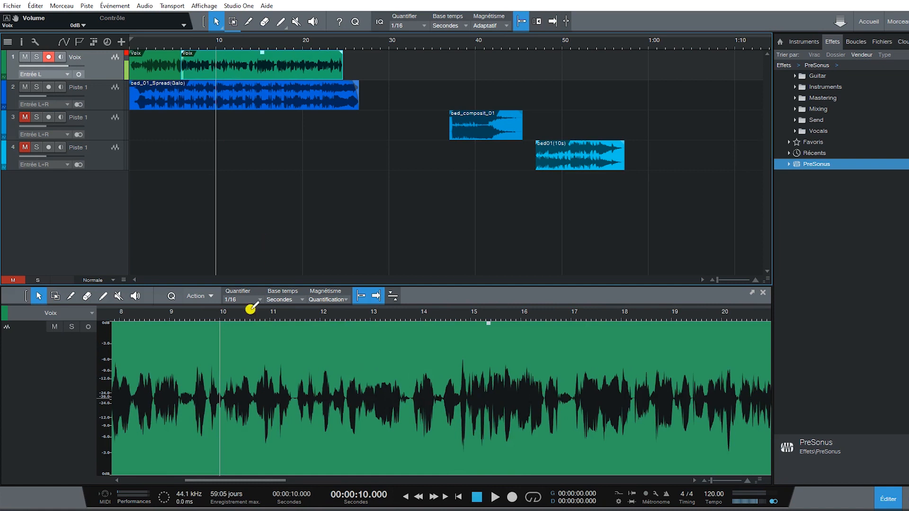
# Undo the move and the deletion in the Voix recording, and relink the arrow and range tools.
pyautogui.hotkey('ctrl', 'z')
pyautogui.hotkey('ctrl', 'z')
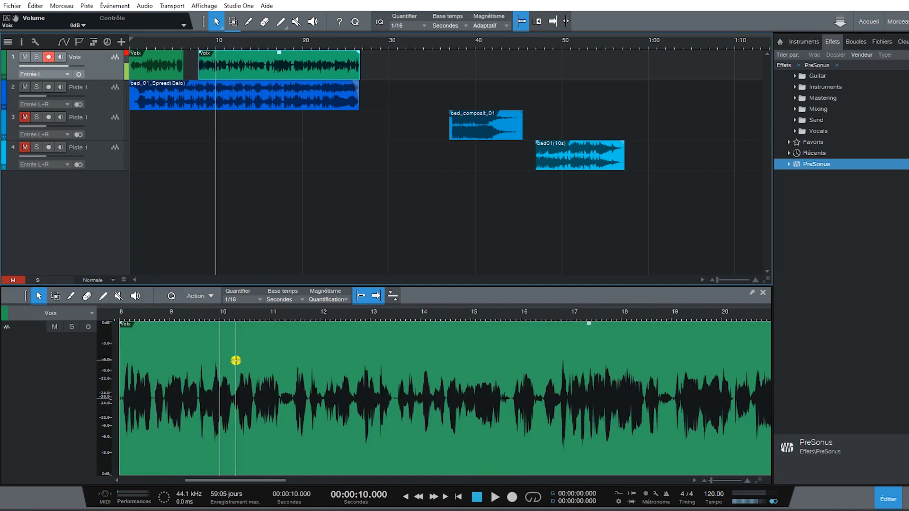
pyautogui.click(258, 190)
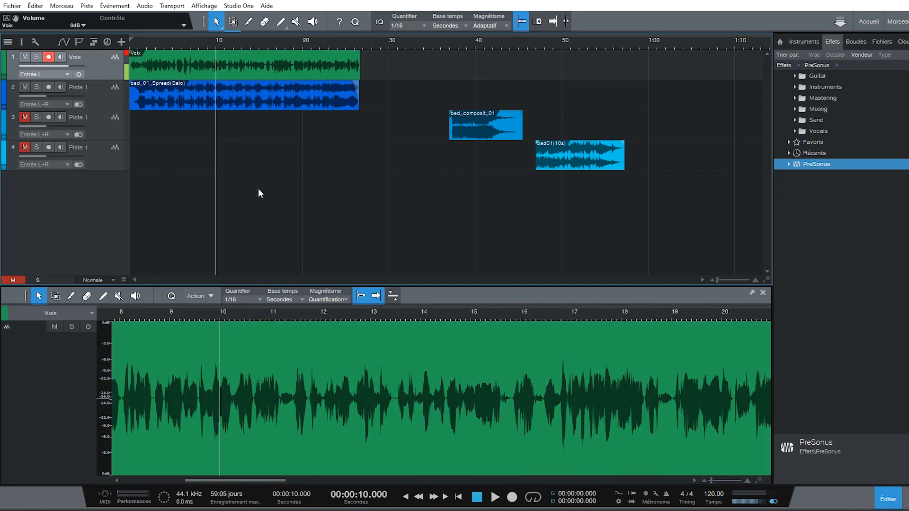
pyautogui.click(212, 22)
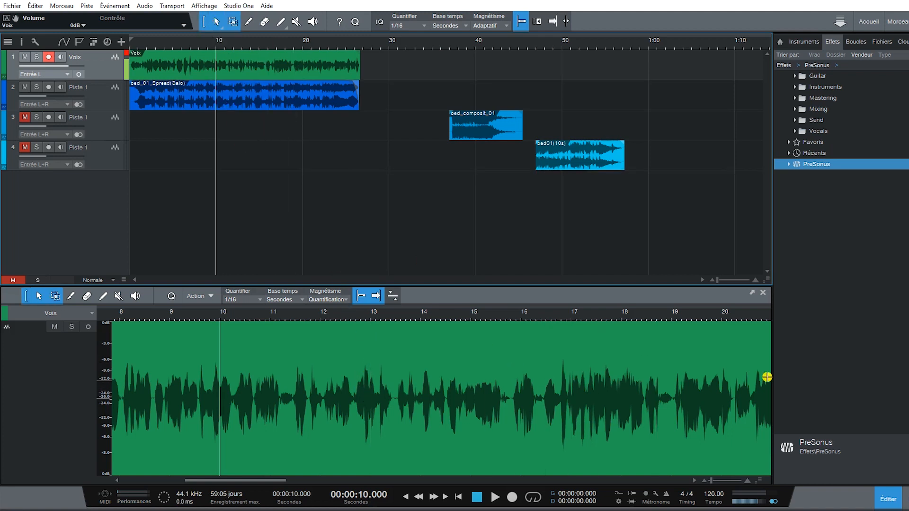
# Check the end of the Voix recording in the audio editor and close the editor.
pyautogui.moveTo(205, 481); pyautogui.dragTo(307, 475)
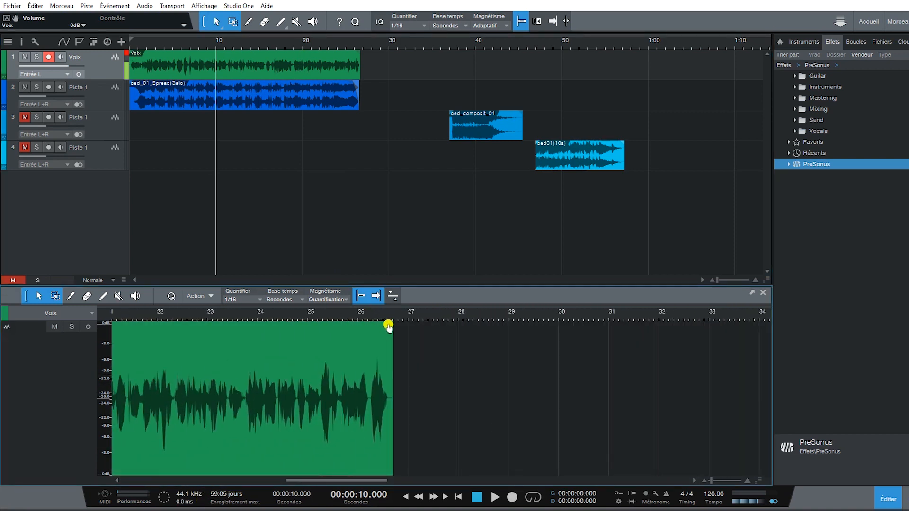
pyautogui.moveTo(391, 325)
pyautogui.mouseDown()
pyautogui.moveTo(318, 327)
pyautogui.moveTo(392, 322)
pyautogui.mouseUp()
pyautogui.moveTo(19, 80)
pyautogui.mouseDown()
pyautogui.moveTo(19, 183)
pyautogui.moveTo(20, 65)
pyautogui.moveTo(20, 82)
pyautogui.mouseUp()
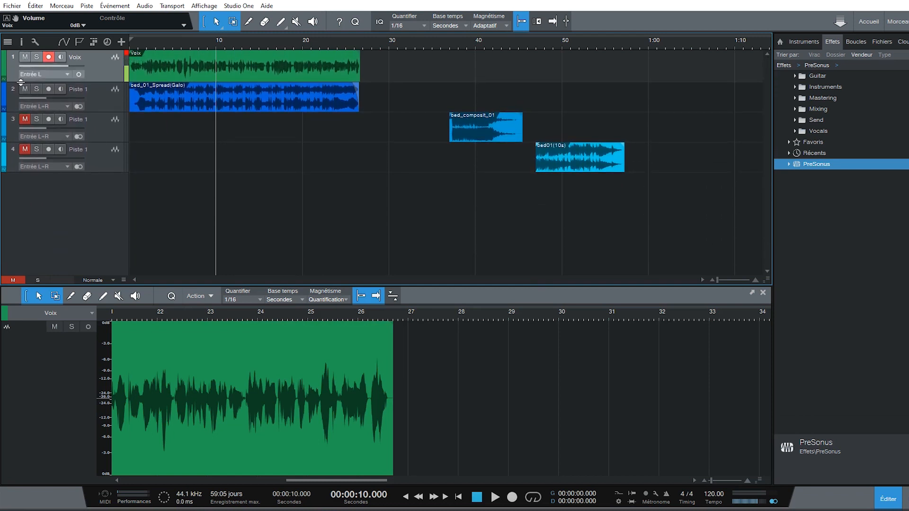
pyautogui.click(762, 293)
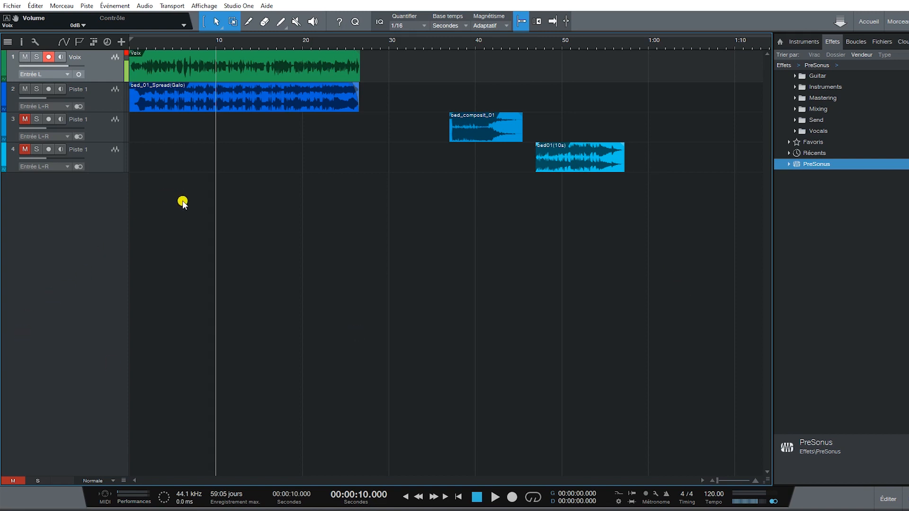
# Show the mixing console and insert the PreSonus Channel Strip effect on the Voix channel.
pyautogui.click(200, 6)
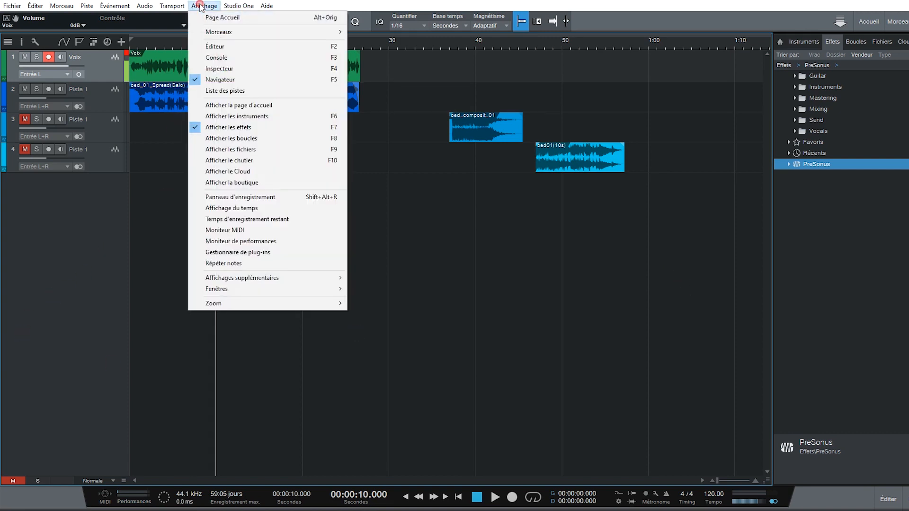
pyautogui.click(216, 58)
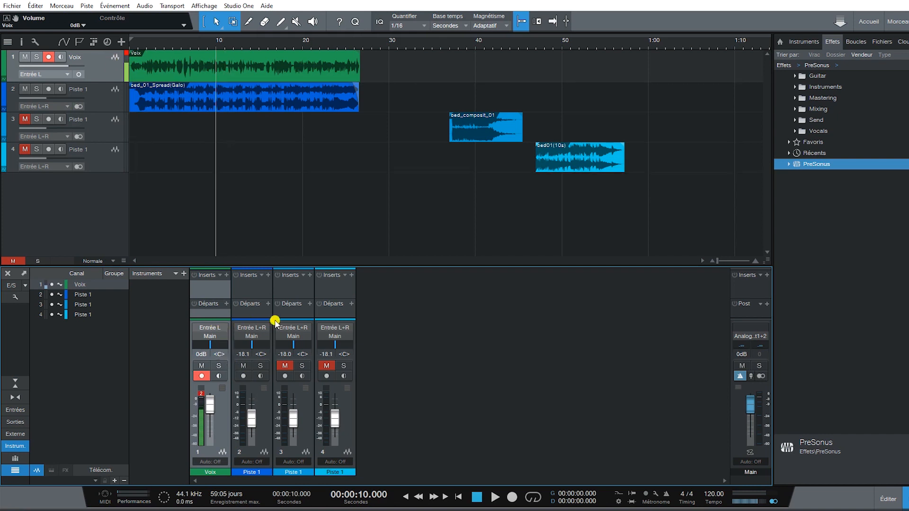
pyautogui.click(786, 164)
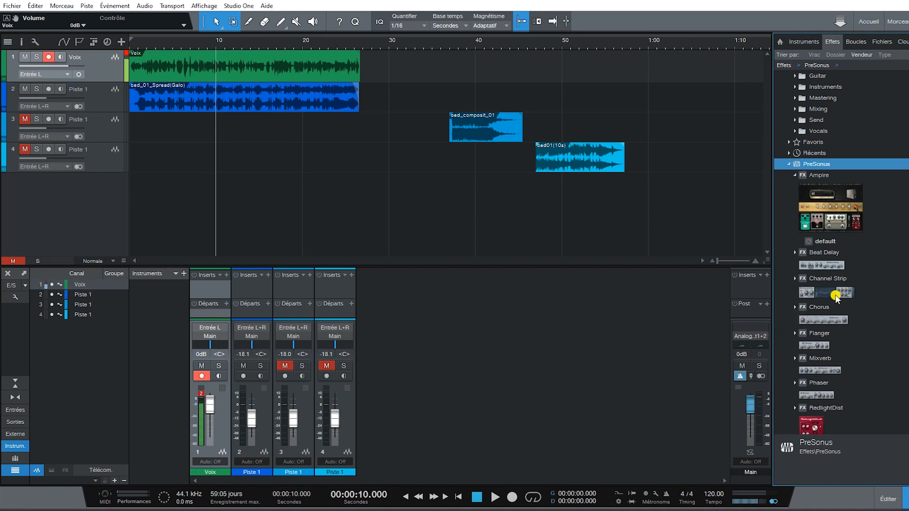
pyautogui.moveTo(834, 298); pyautogui.dragTo(209, 290)
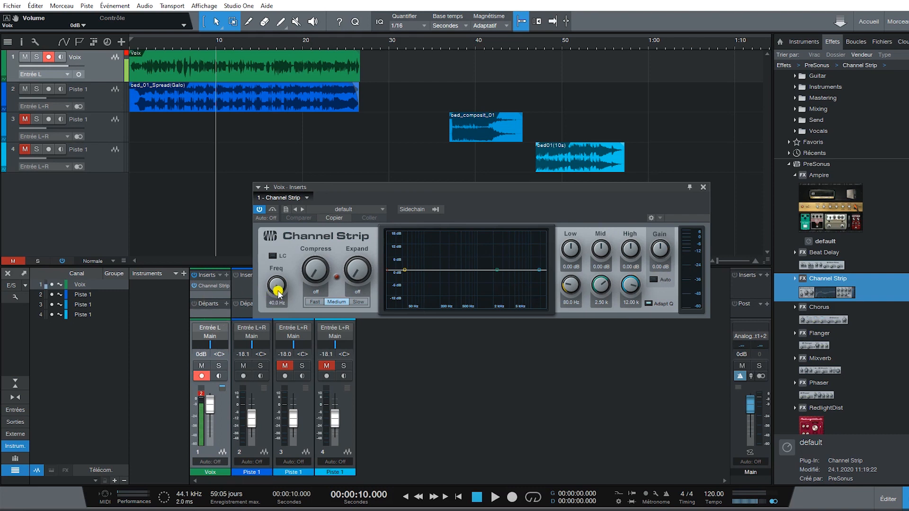
# Set the Channel Strip's Compress amount to 8.0 % and its Expand amount to 1.5 %.
pyautogui.moveTo(308, 271); pyautogui.dragTo(308, 269)
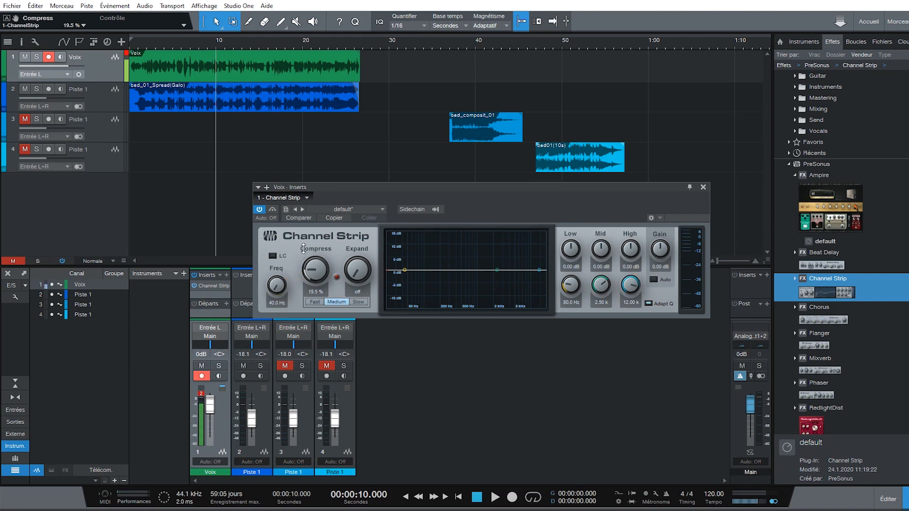
pyautogui.moveTo(317, 209); pyautogui.dragTo(296, 267)
pyautogui.moveTo(352, 272); pyautogui.dragTo(350, 269)
# Boost the Channel Strip's low band by about 2.2 dB at 120 Hz and set the mid band to -0.18 dB at 1.48 kHz.
pyautogui.moveTo(572, 253); pyautogui.dragTo(570, 242)
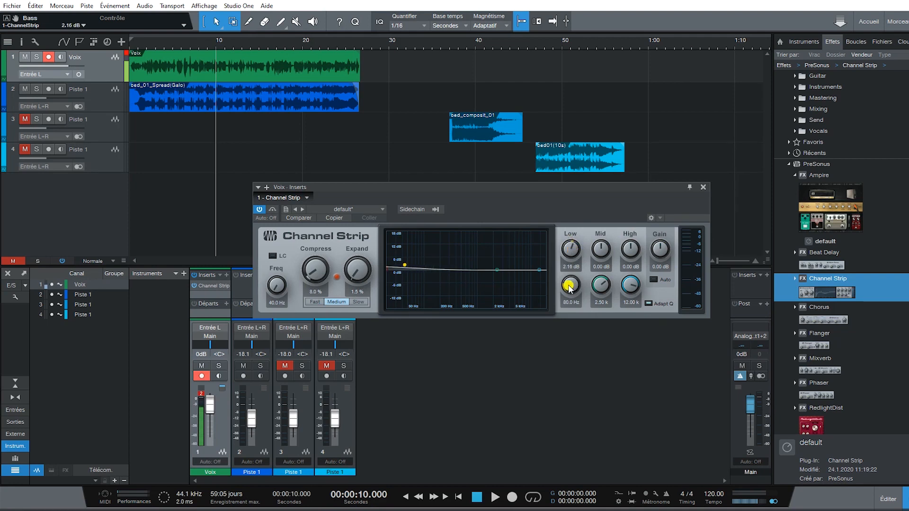
pyautogui.moveTo(570, 287); pyautogui.dragTo(568, 279)
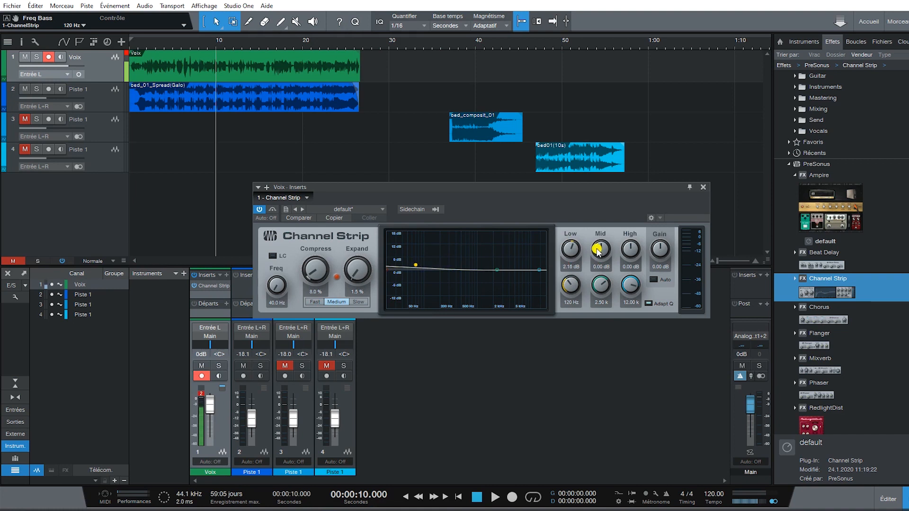
pyautogui.moveTo(598, 252); pyautogui.dragTo(595, 246)
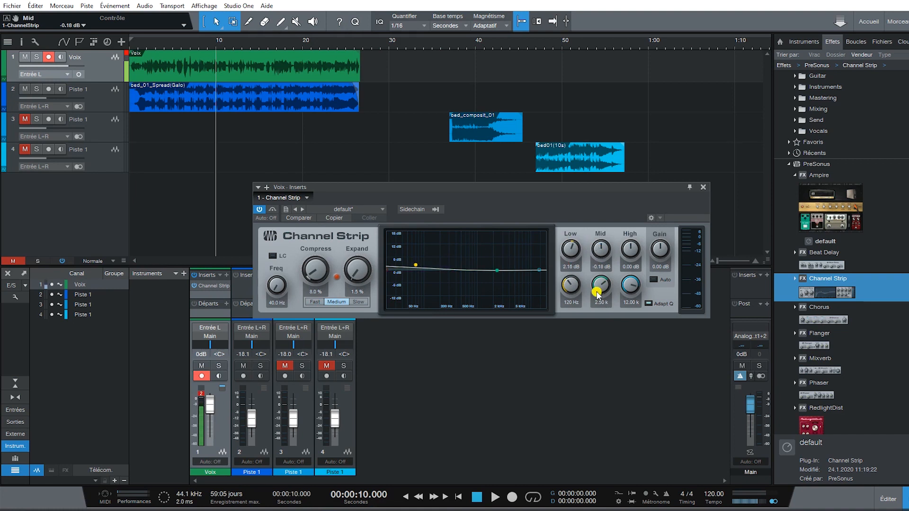
pyautogui.moveTo(598, 295); pyautogui.dragTo(601, 297)
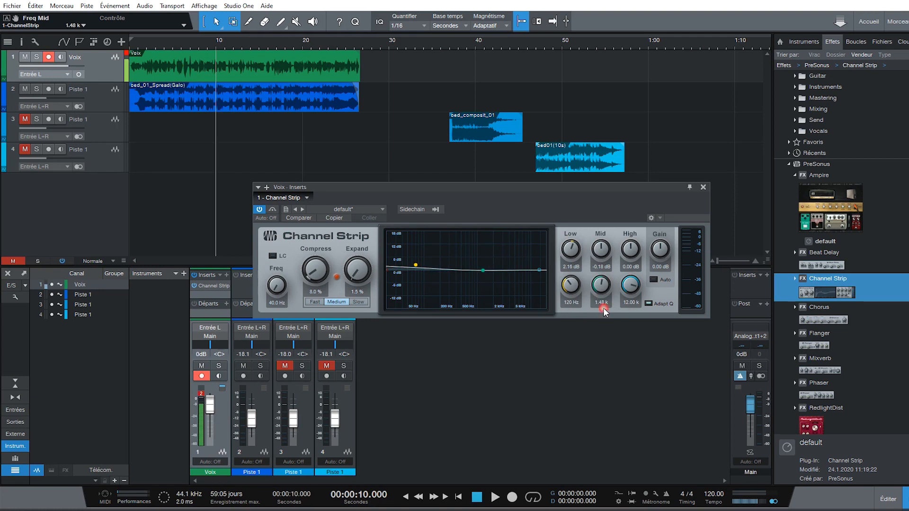
# Boost the Channel Strip's high band by 9.18 dB and set its frequency to 10.25 kHz.
pyautogui.click(629, 249)
pyautogui.moveTo(630, 249); pyautogui.dragTo(625, 221)
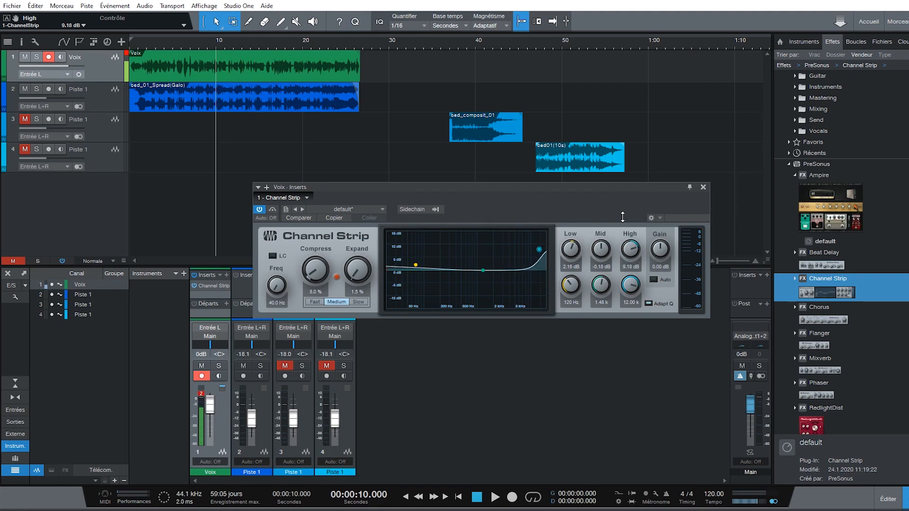
pyautogui.moveTo(629, 285); pyautogui.dragTo(630, 294)
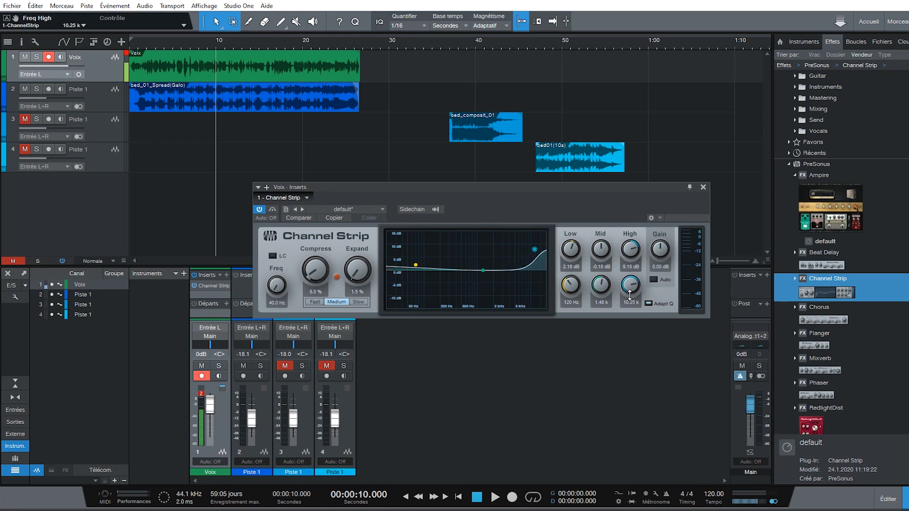
# Turn on monitoring for the Voix track, set the Channel Strip's gain manually to 1.92 dB and close the effect window.
pyautogui.click(654, 280)
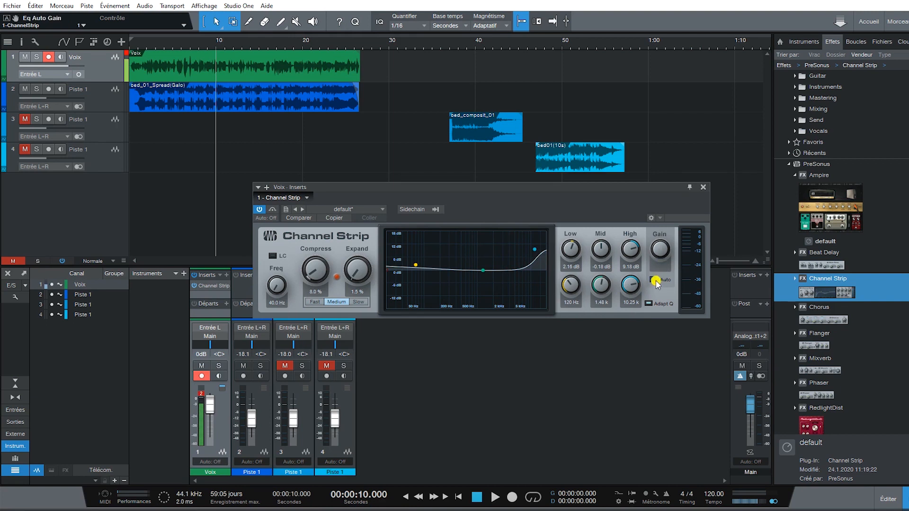
pyautogui.click(654, 280)
pyautogui.moveTo(659, 256); pyautogui.dragTo(661, 251)
pyautogui.click(61, 57)
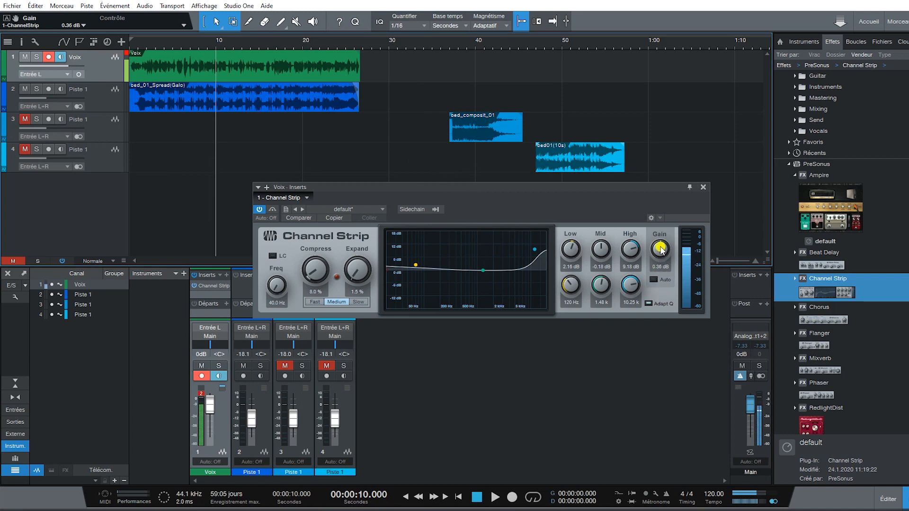
pyautogui.moveTo(660, 250)
pyautogui.mouseDown()
pyautogui.moveTo(658, 221)
pyautogui.moveTo(658, 243)
pyautogui.mouseUp()
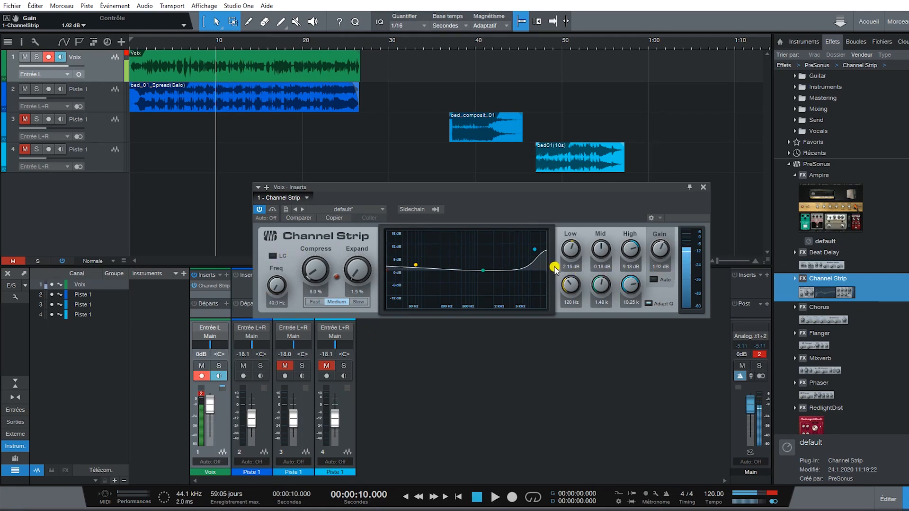
pyautogui.click(703, 187)
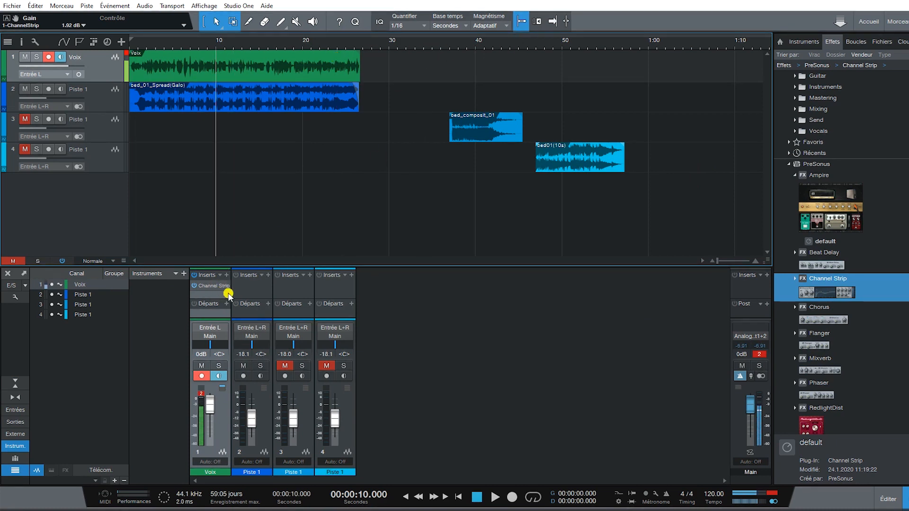
# Add a Channel Strip to the Main output and set its Compress to 78.0 % and Expand to 35.0 %.
pyautogui.moveTo(815, 293); pyautogui.dragTo(750, 287)
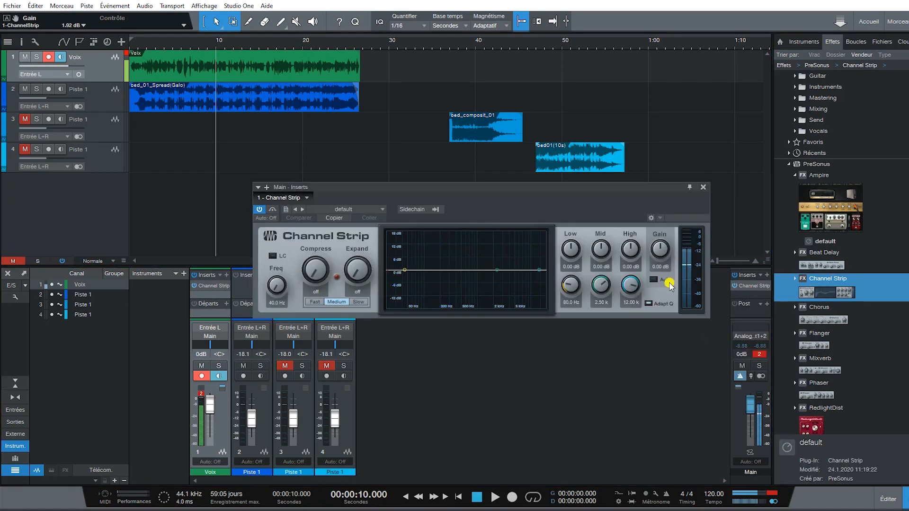
pyautogui.moveTo(321, 281); pyautogui.dragTo(317, 198)
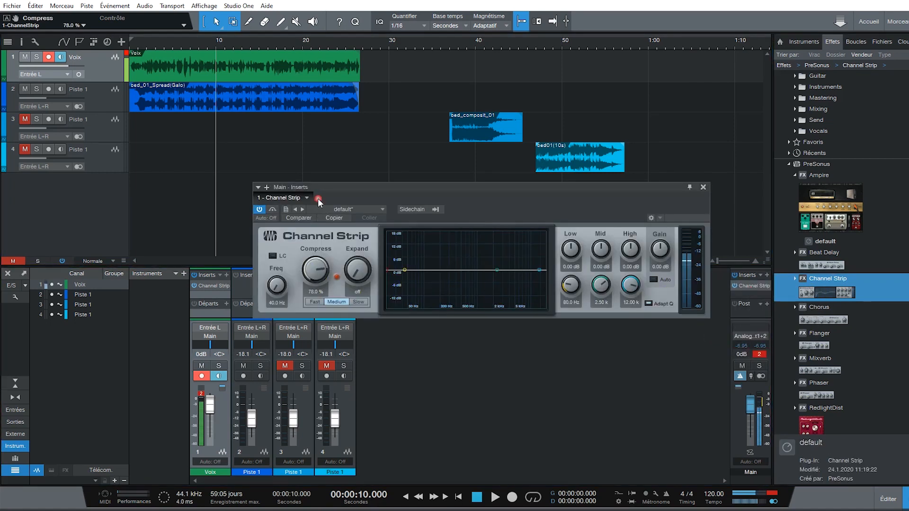
pyautogui.moveTo(355, 273); pyautogui.dragTo(354, 236)
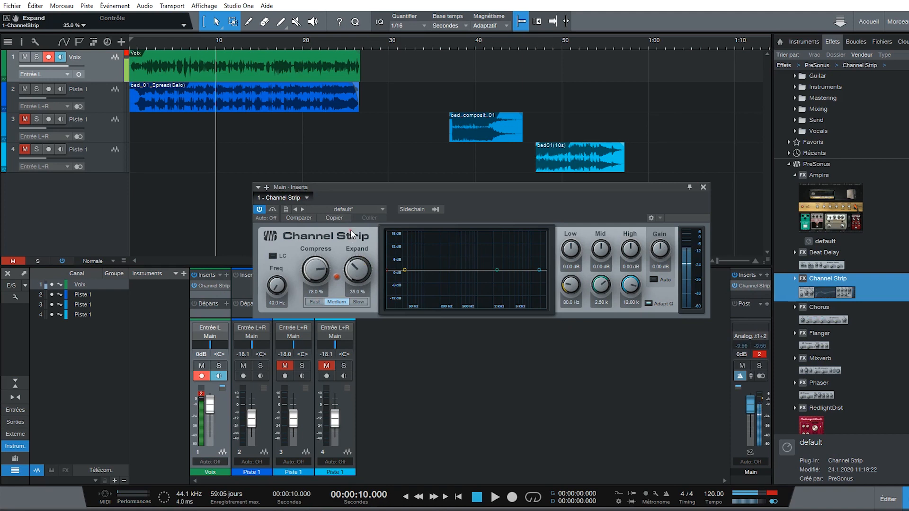
# Set the Main Channel Strip's Low to 5.58 dB, Mid to 7.38 dB, High to 6.66 dB at 9.97 kHz and Gain to 3.36 dB.
pyautogui.moveTo(564, 251); pyautogui.dragTo(565, 226)
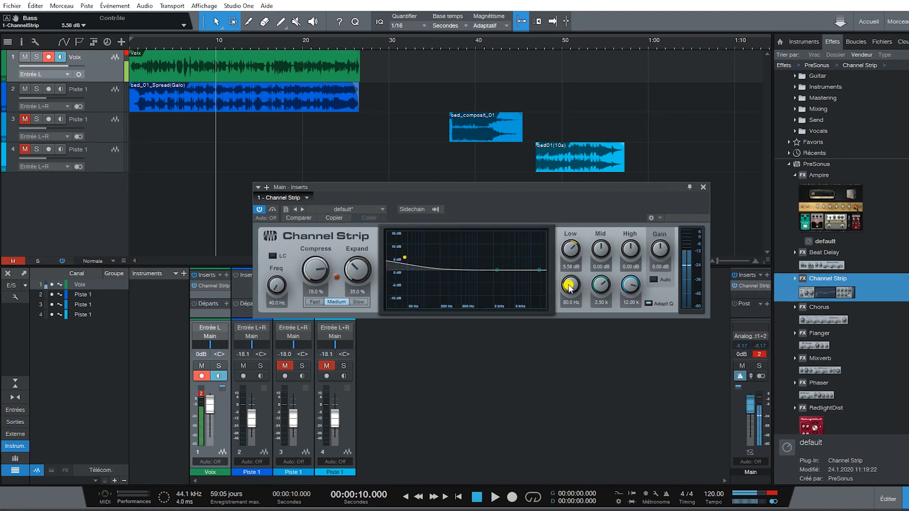
pyautogui.moveTo(597, 261); pyautogui.dragTo(600, 230)
pyautogui.moveTo(631, 258); pyautogui.dragTo(656, 236)
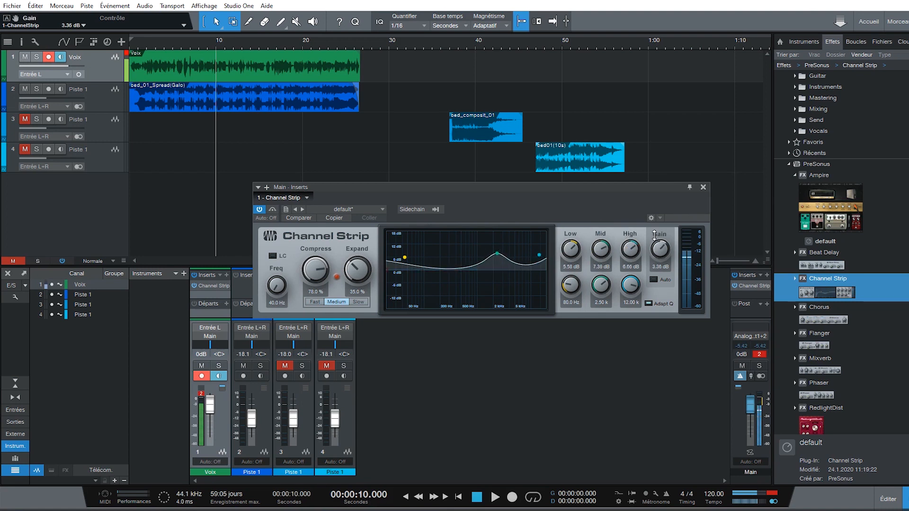
pyautogui.moveTo(640, 292); pyautogui.dragTo(640, 297)
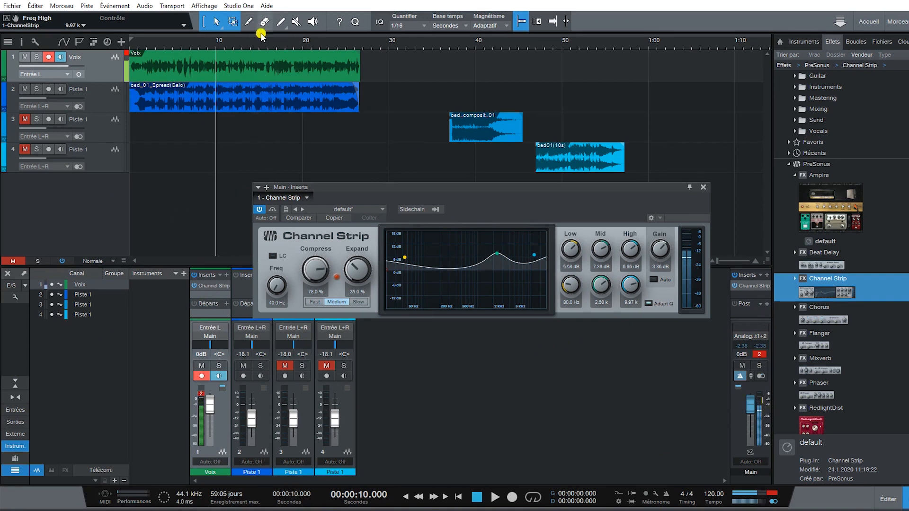
pyautogui.click(703, 187)
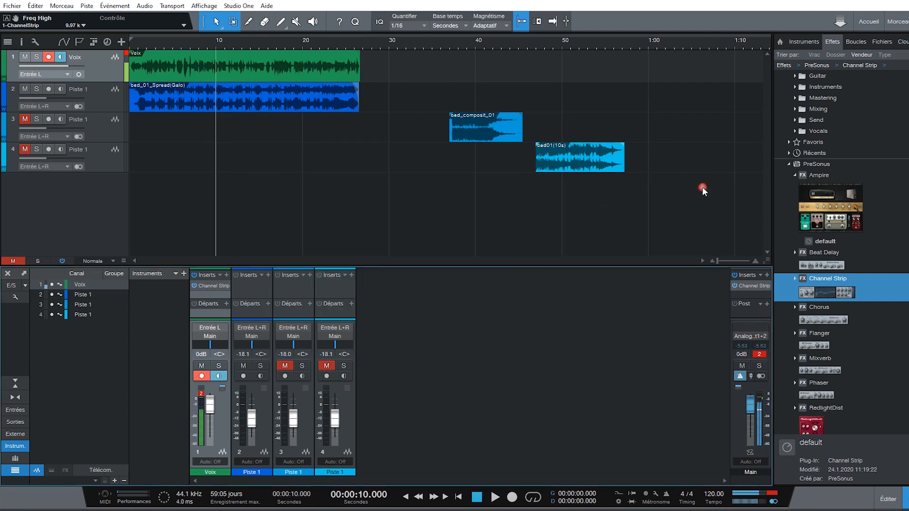
# Play back the processed mix from 10 seconds, pausing and resuming, and listen to the ending from about 24 seconds.
pyautogui.press('space')
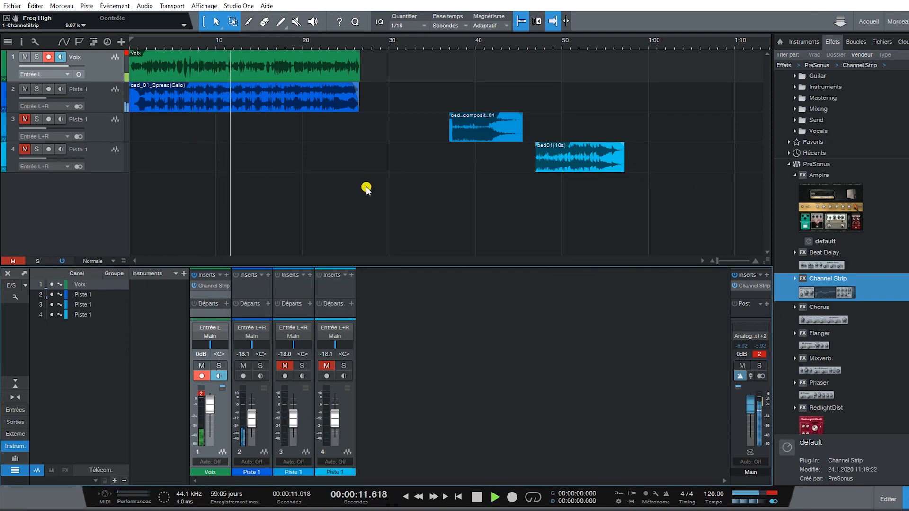
pyautogui.press('space')
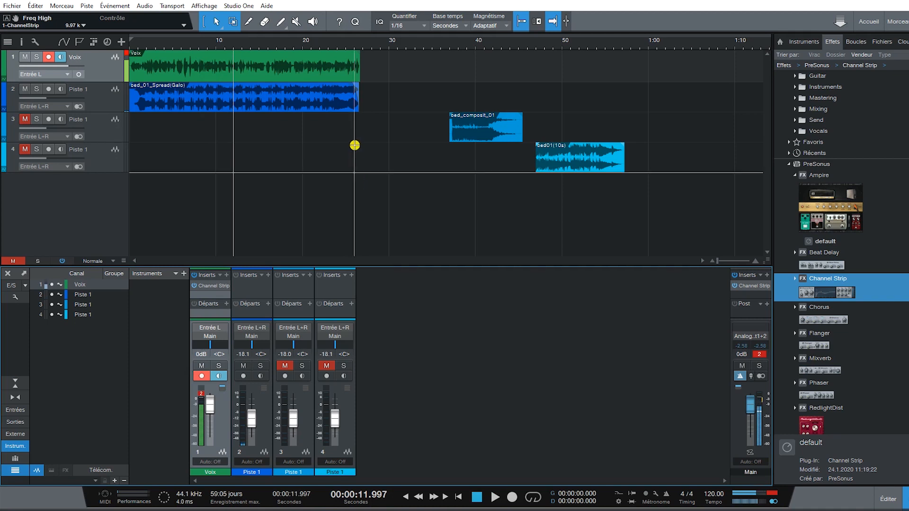
pyautogui.press('space')
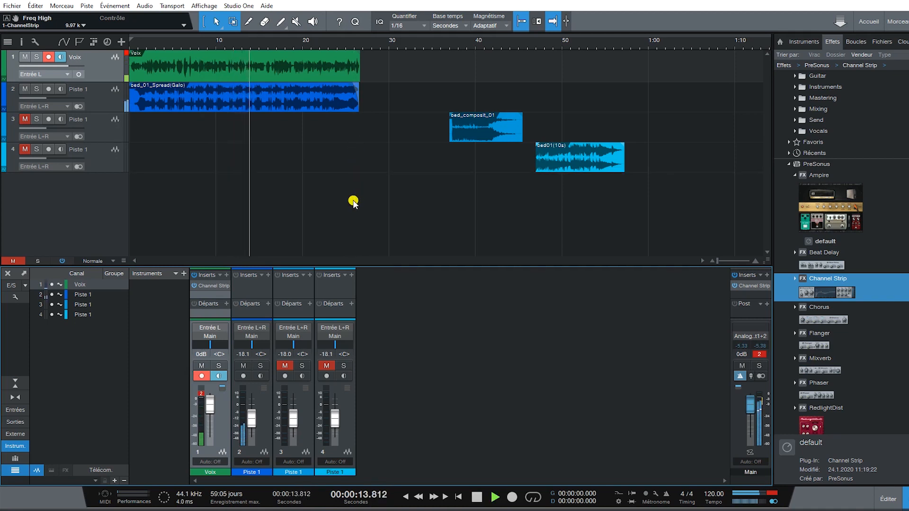
pyautogui.press('space')
pyautogui.click(339, 72)
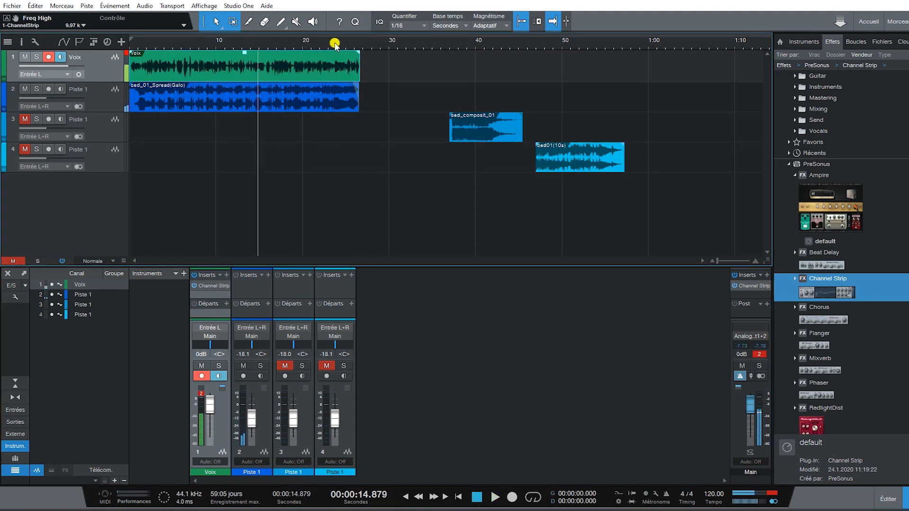
pyautogui.click(336, 43)
pyautogui.press('space')
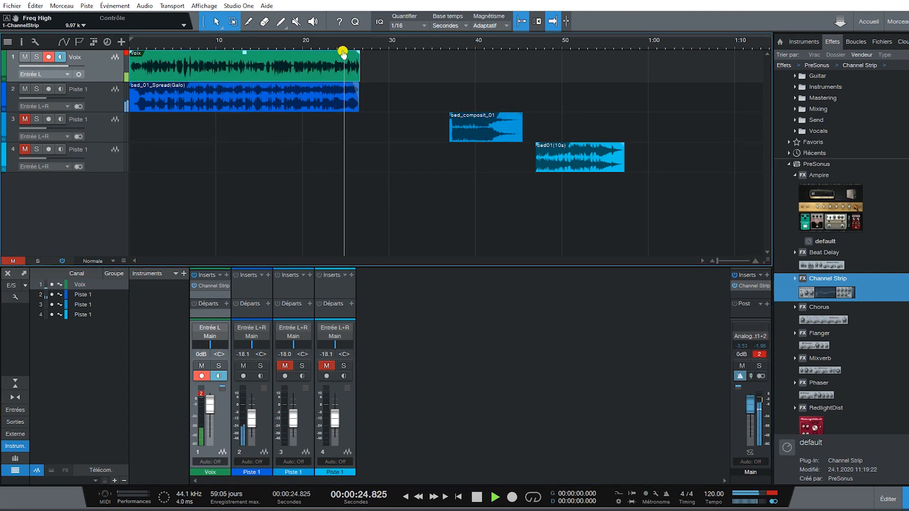
pyautogui.press('space')
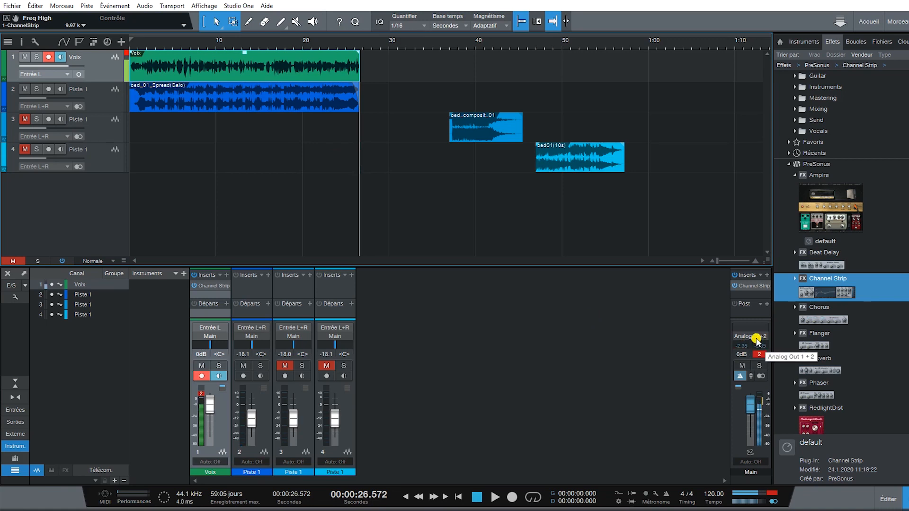
# Export the mix as Mixdown in MP3 format at 44.1 kHz and a constant 192 kbps, between the start and end markers.
pyautogui.click(37, 6)
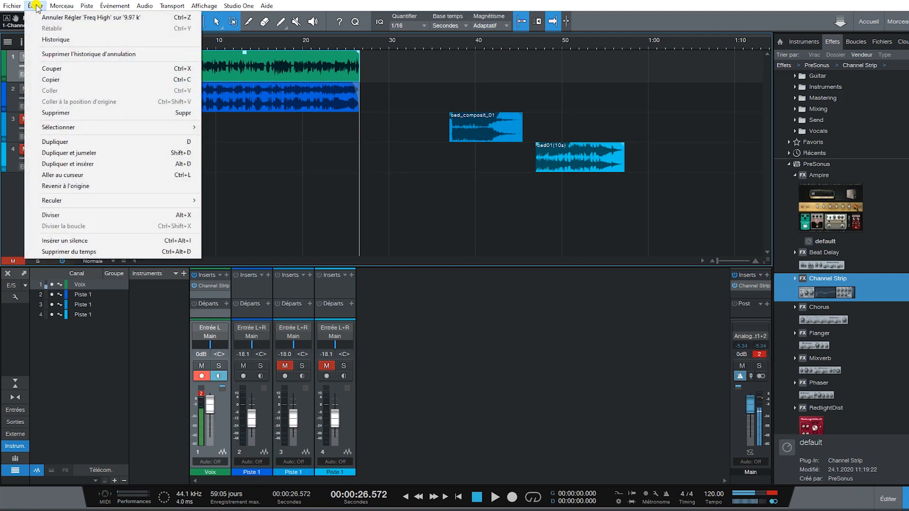
pyautogui.moveTo(62, 6)
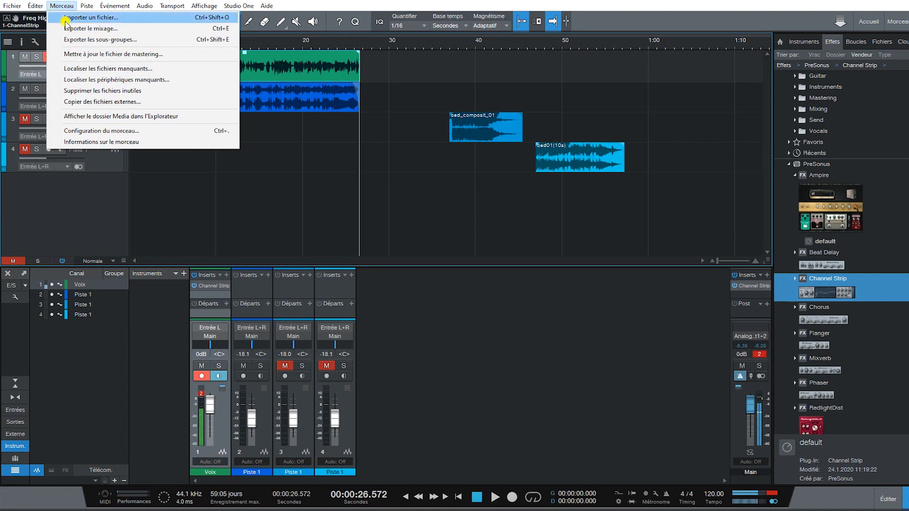
pyautogui.click(69, 30)
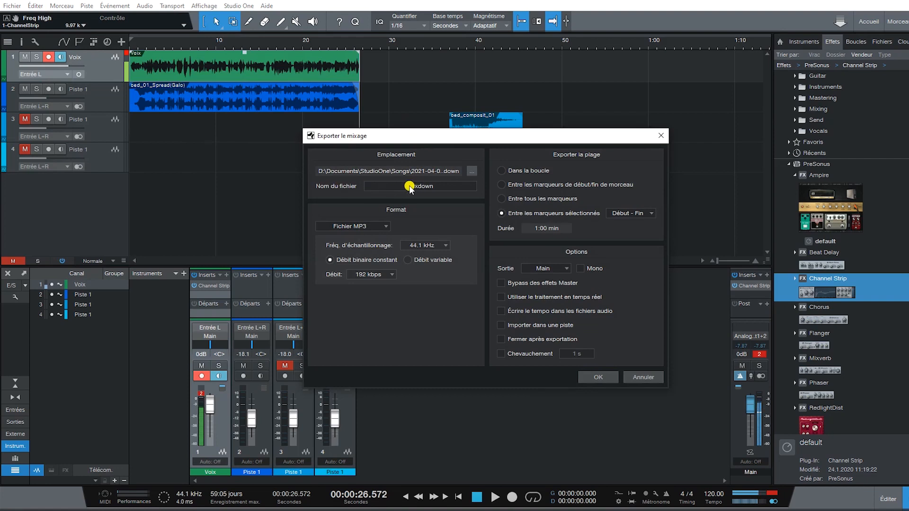
pyautogui.click(368, 226)
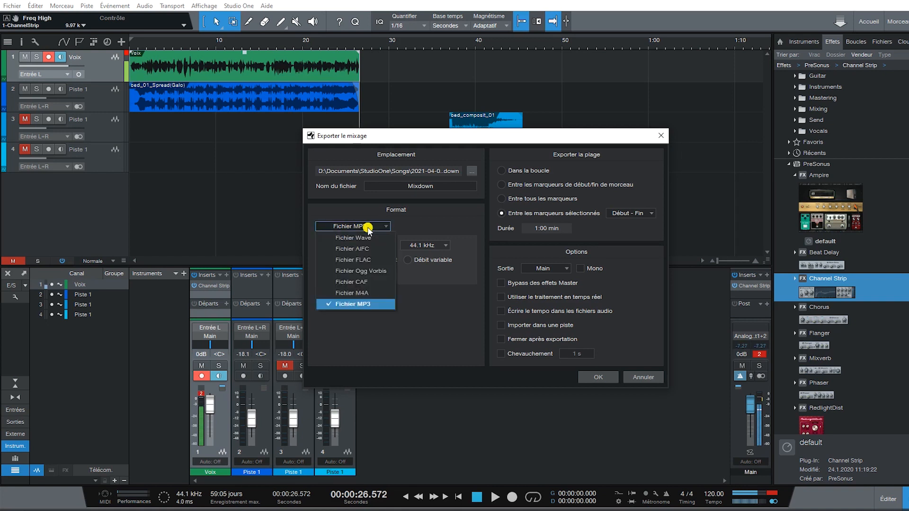
pyautogui.click(383, 229)
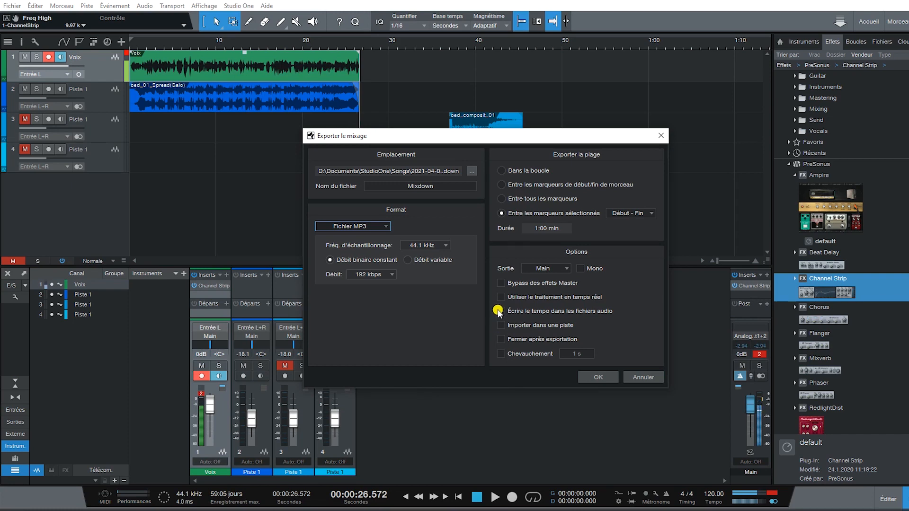
pyautogui.click(595, 376)
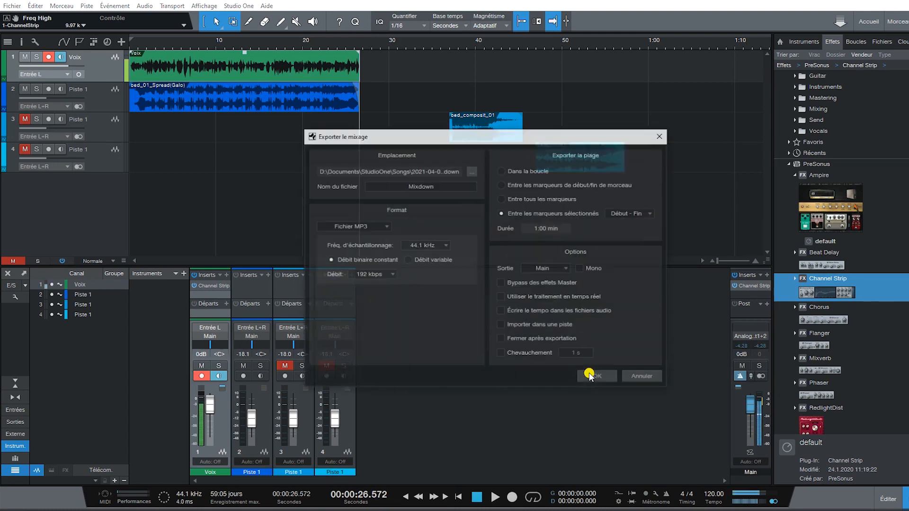
pyautogui.click(642, 379)
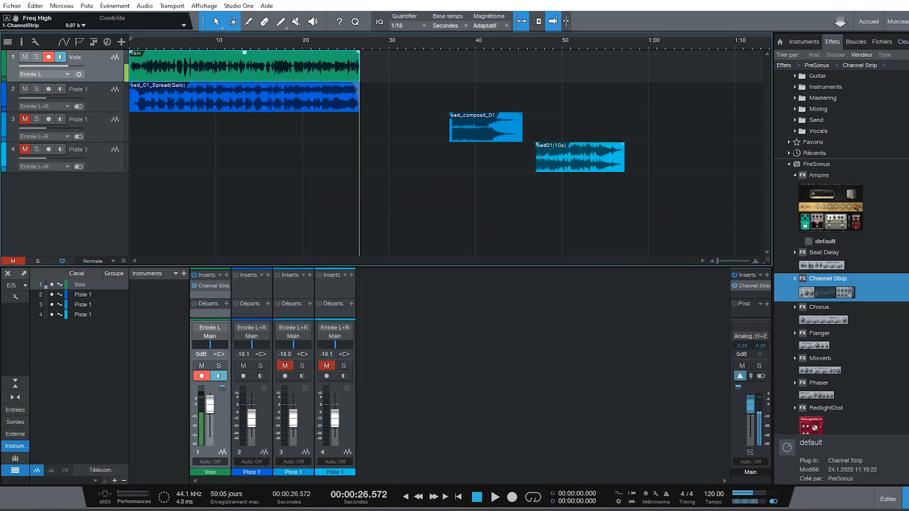
# Delete the recorded voice event from the Voix track.
pyautogui.click(214, 59)
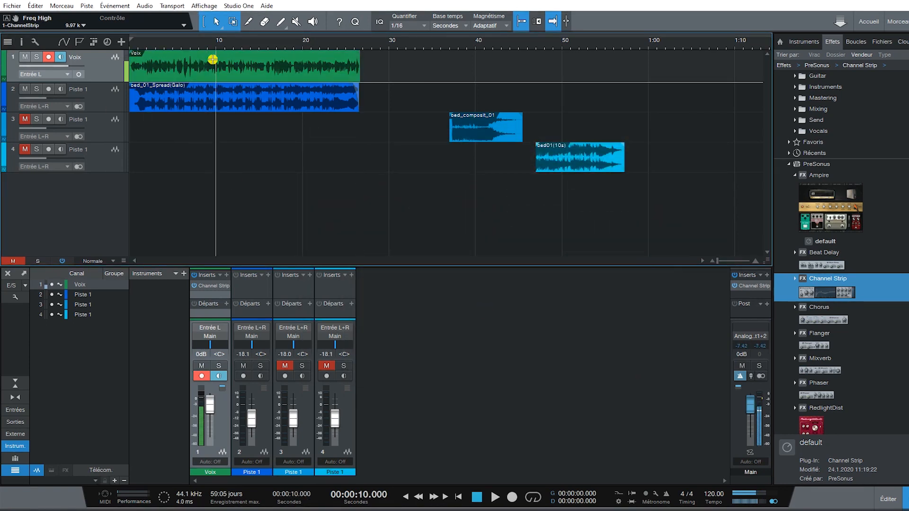
pyautogui.click(158, 57)
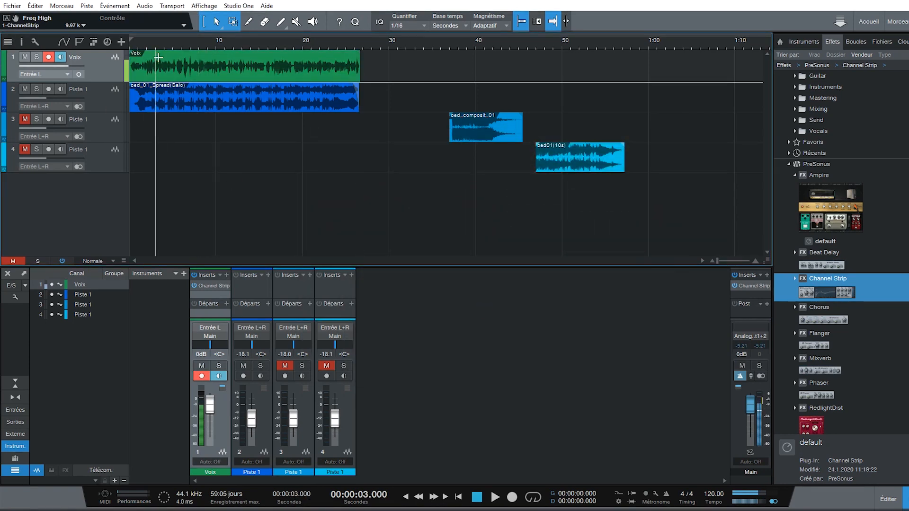
pyautogui.rightClick(158, 58)
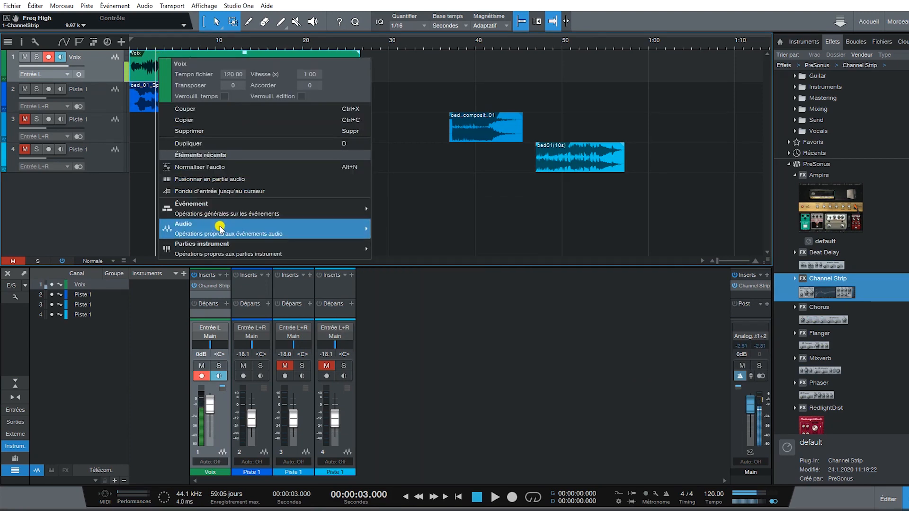
pyautogui.click(206, 131)
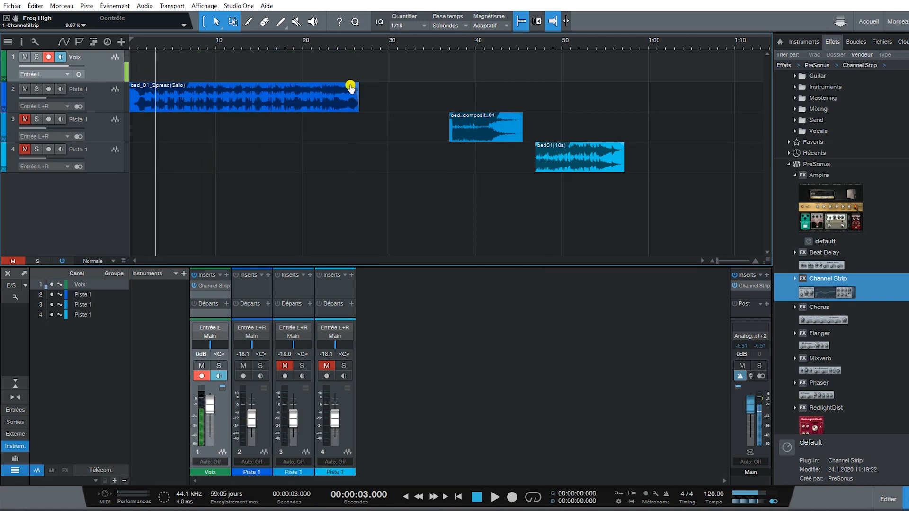
# Remove the fade-out from the bed_01_Spread(Galo) event and extend its end to about 32 seconds.
pyautogui.doubleClick(329, 86)
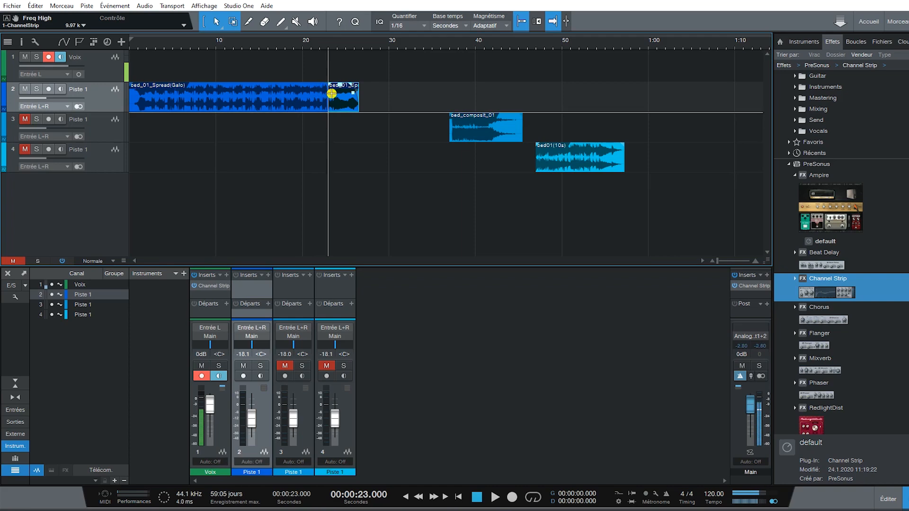
pyautogui.hotkey('ctrl', 'z')
pyautogui.doubleClick(345, 99)
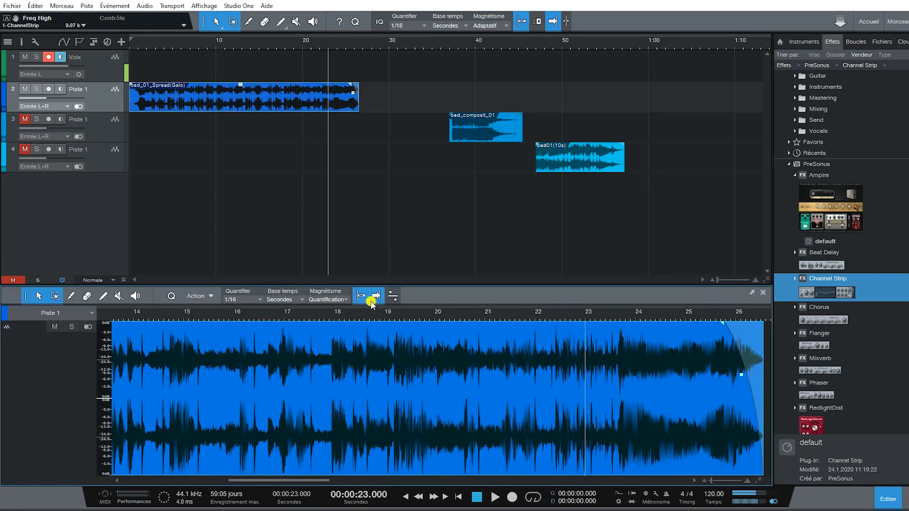
pyautogui.moveTo(733, 322); pyautogui.dragTo(778, 312)
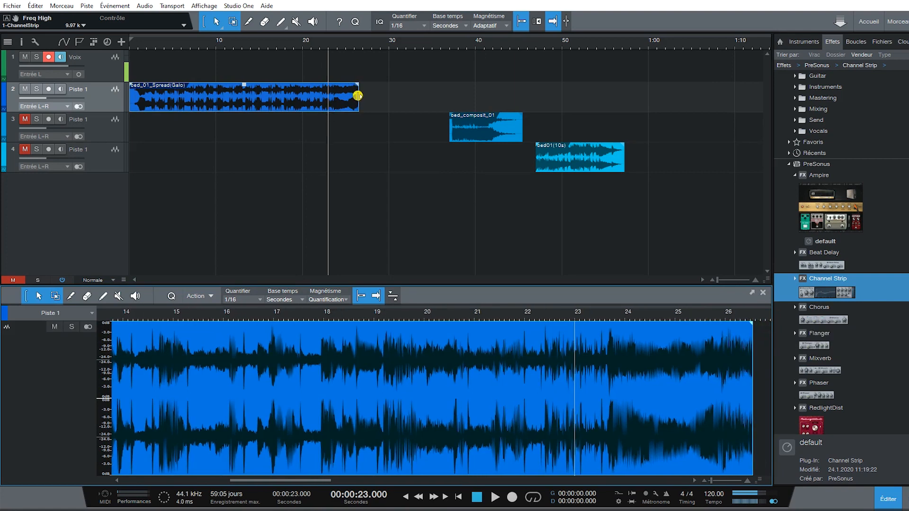
pyautogui.moveTo(358, 96); pyautogui.dragTo(511, 82)
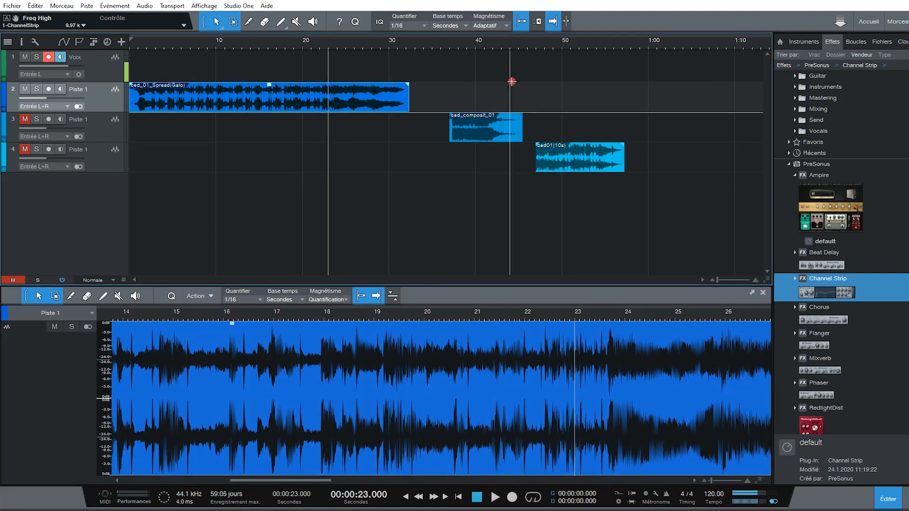
# Replace the audio editor with the mixing console below the arrangement.
pyautogui.click(48, 57)
pyautogui.click(232, 6)
pyautogui.moveTo(213, 6)
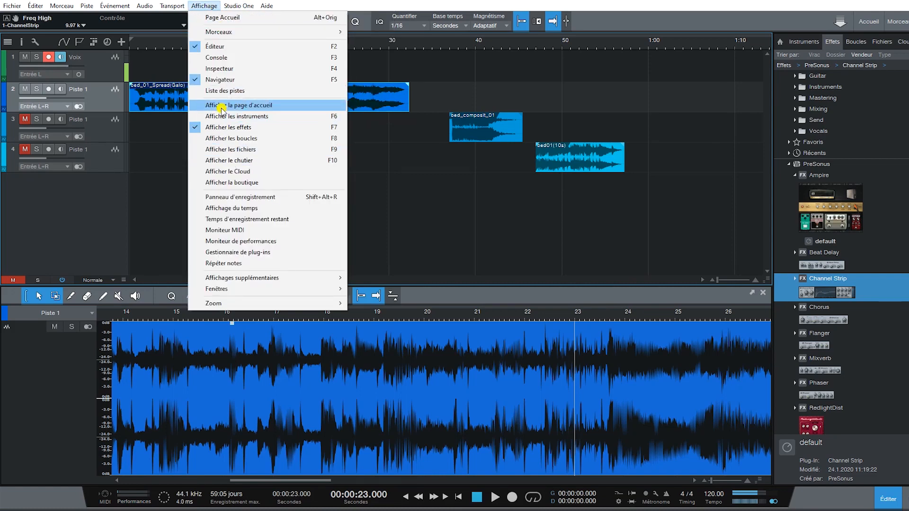
pyautogui.click(222, 58)
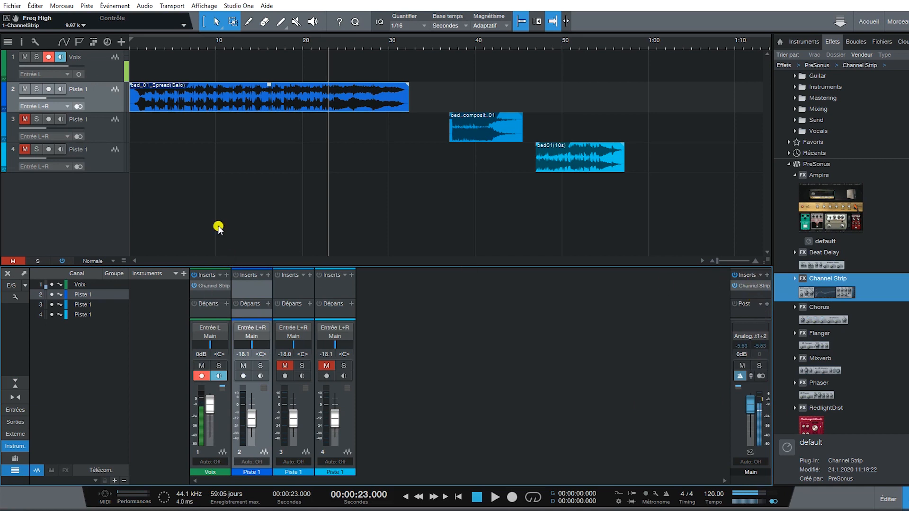
pyautogui.click(12, 6)
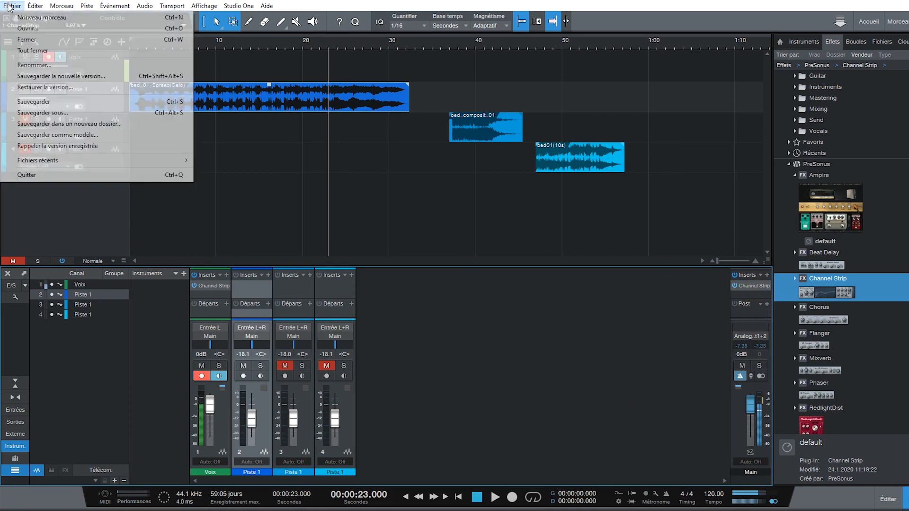
pyautogui.click(18, 76)
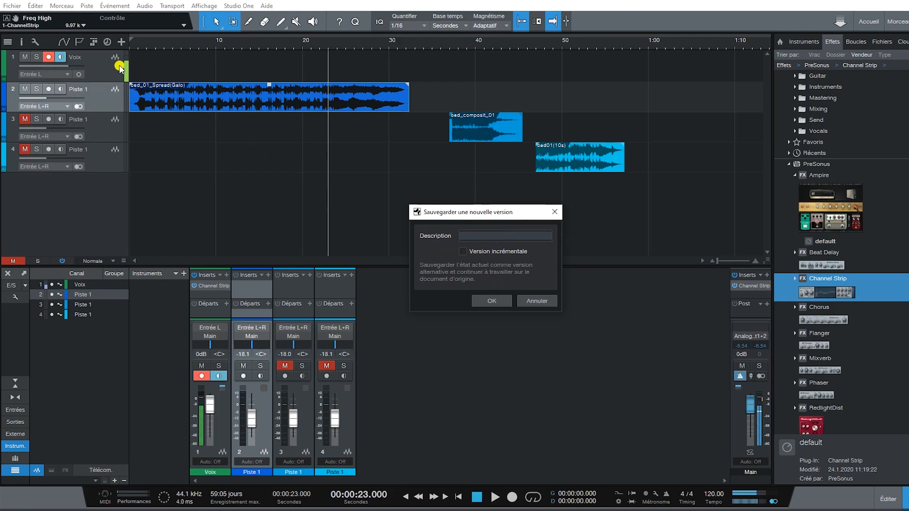
pyautogui.click(25, 90)
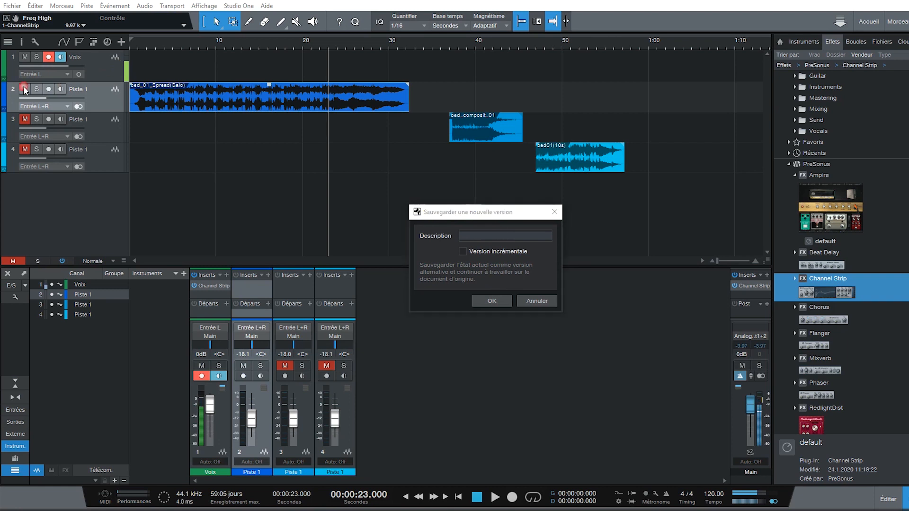
pyautogui.click(537, 303)
# Mute the bed_01_Spread(Galo) track, return the playhead to the song start and collapse the PreSonus effects folder.
pyautogui.click(24, 91)
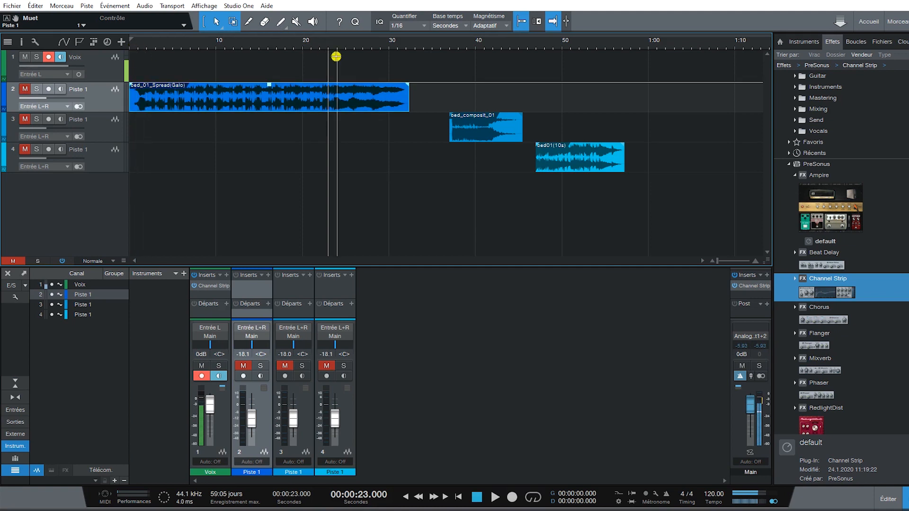
pyautogui.click(130, 43)
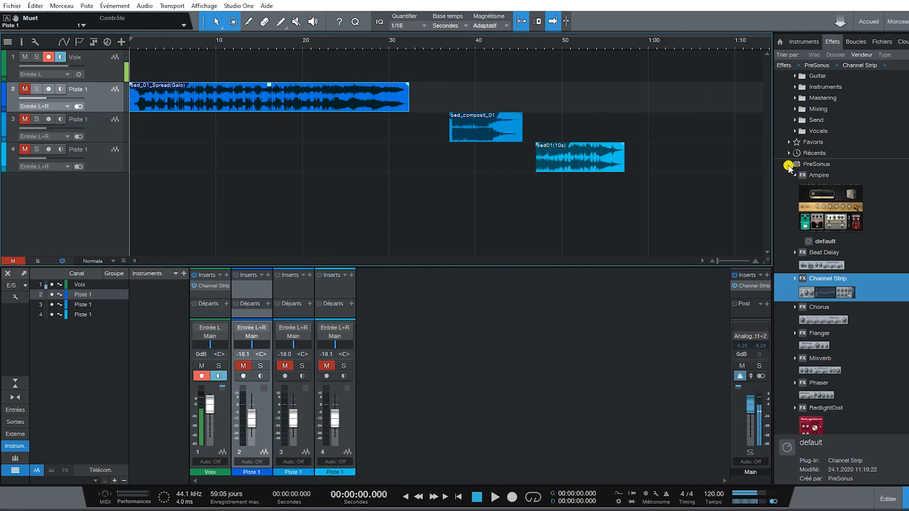
pyautogui.click(789, 164)
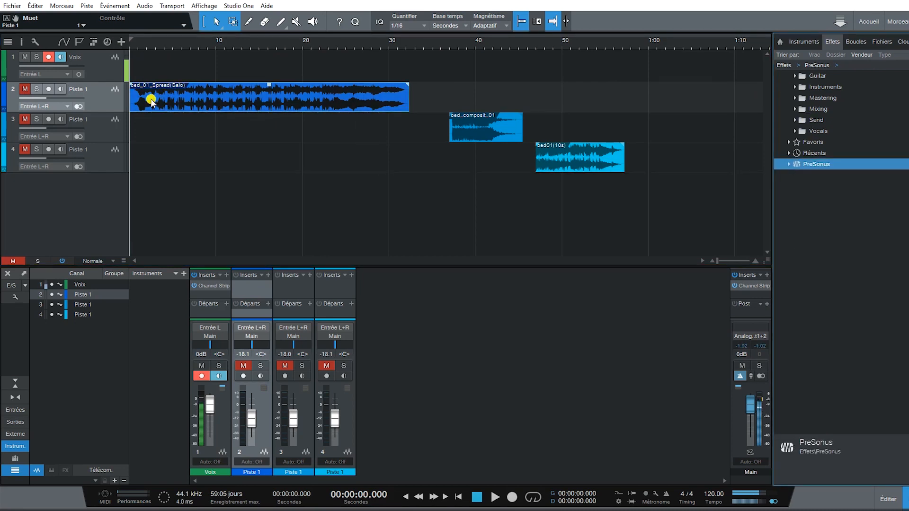